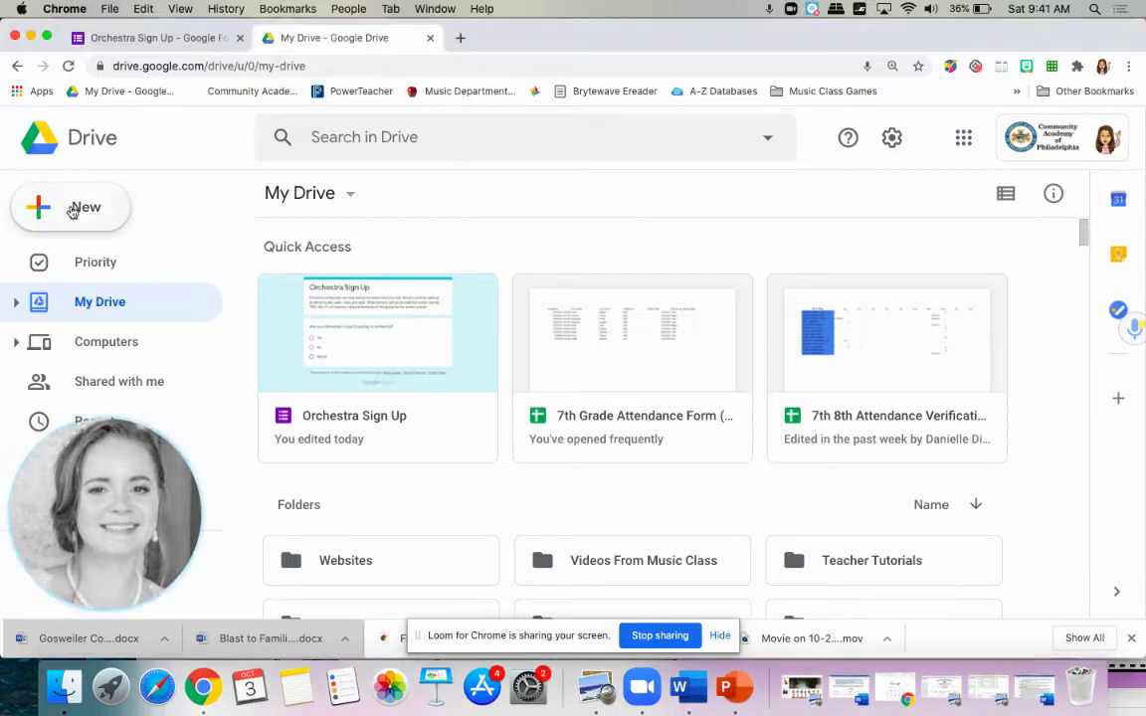
Upload Day 1 Uke.pptx to Google Drive via New > File upload and open the uploaded presentation.
{"action": "left_click", "coordinate": [85, 205]}
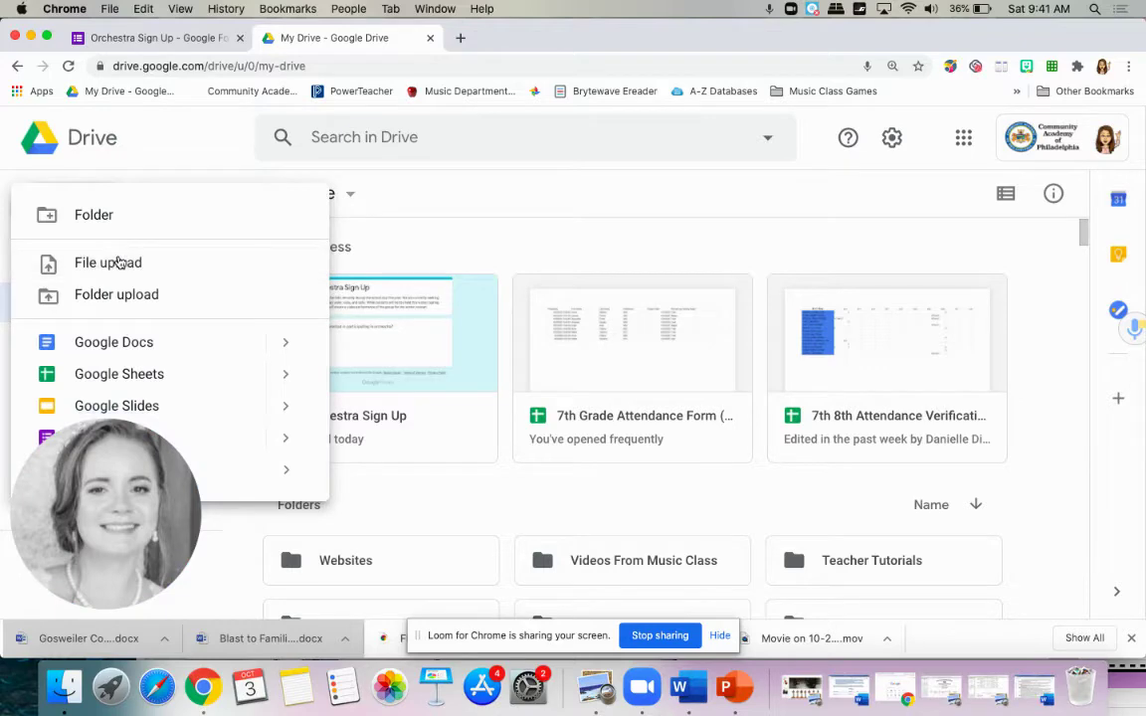
{"action": "left_click", "coordinate": [119, 262]}
{"action": "left_click", "coordinate": [857, 519]}
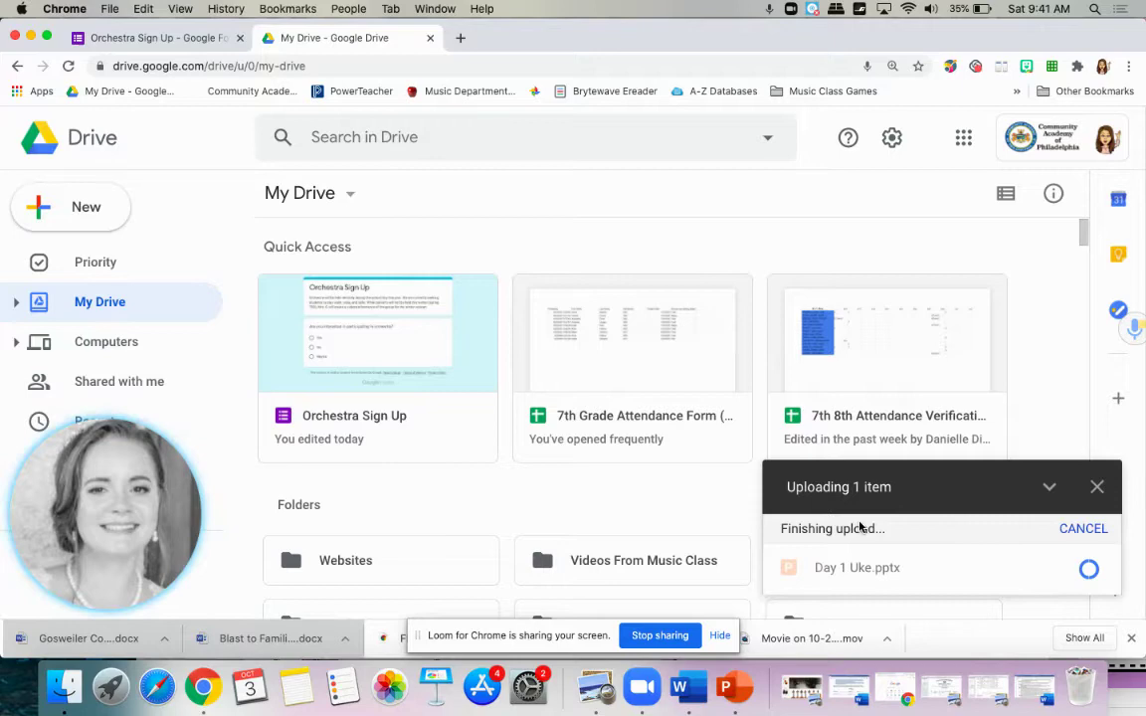
{"action": "scroll", "coordinate": [561, 445], "scroll_direction": "down", "scroll_amount": 10}
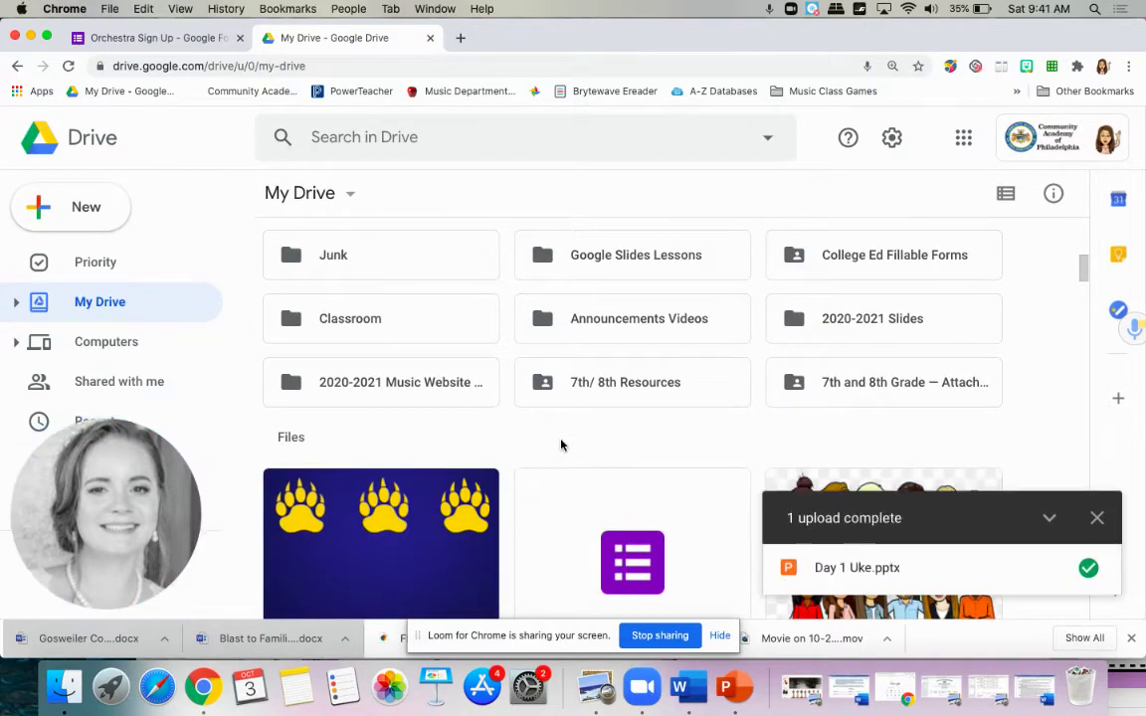
{"action": "left_click", "coordinate": [974, 584]}
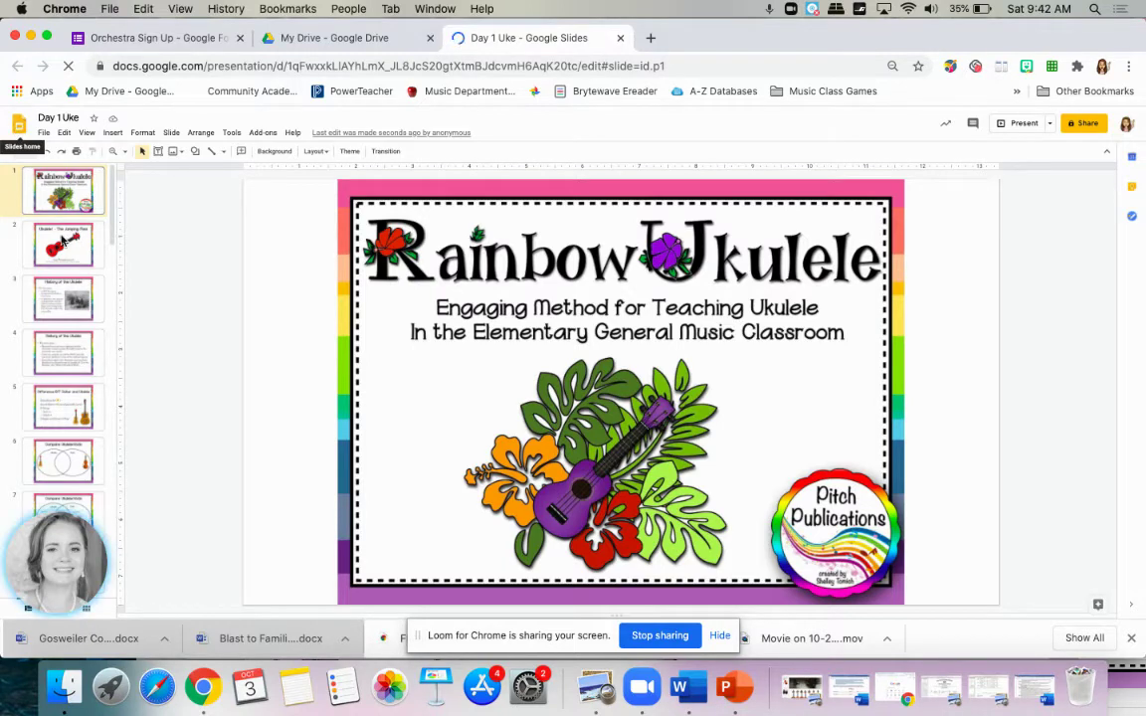
Browse from the title slide through the Jumping Flea, History and Guitar slides to Compare Ukulele/Violin.
{"action": "left_click", "coordinate": [63, 241]}
{"action": "left_click", "coordinate": [65, 205]}
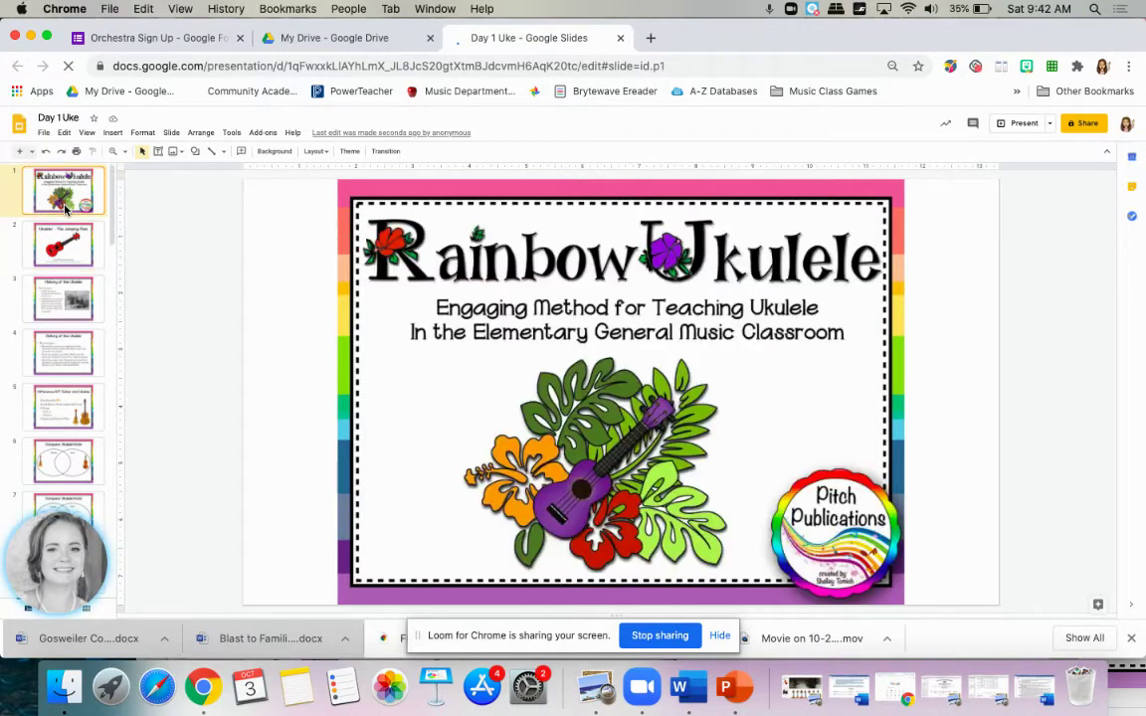
{"action": "left_click", "coordinate": [62, 241]}
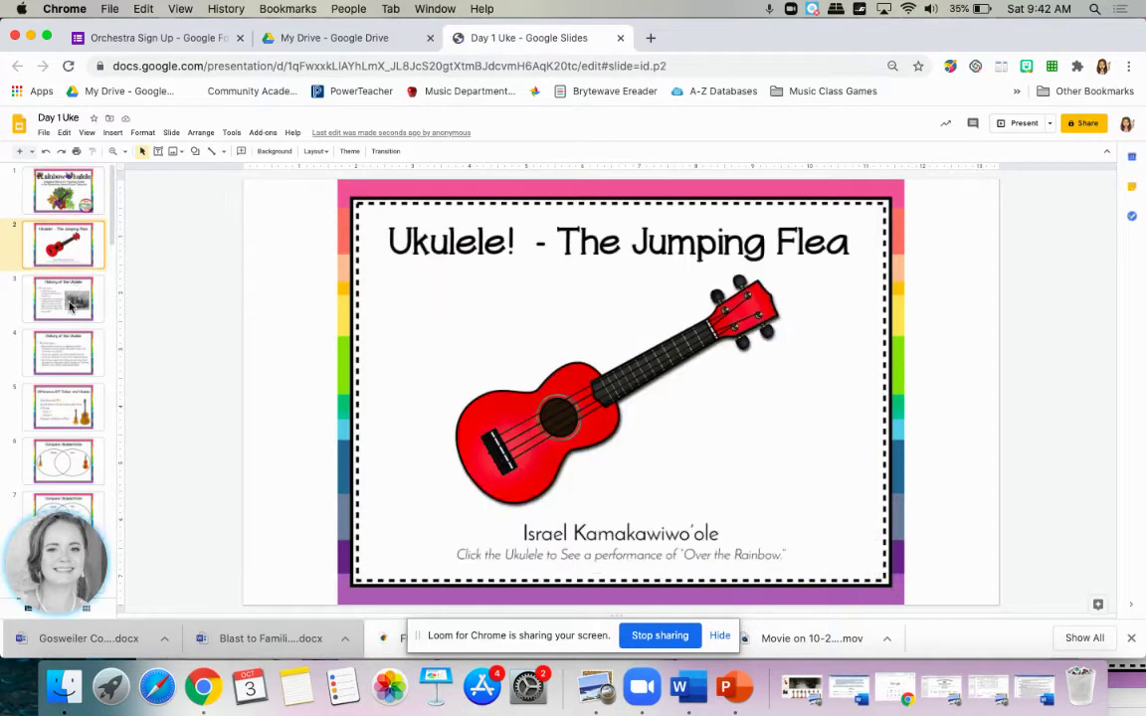
{"action": "left_click", "coordinate": [70, 307]}
{"action": "left_click", "coordinate": [70, 348]}
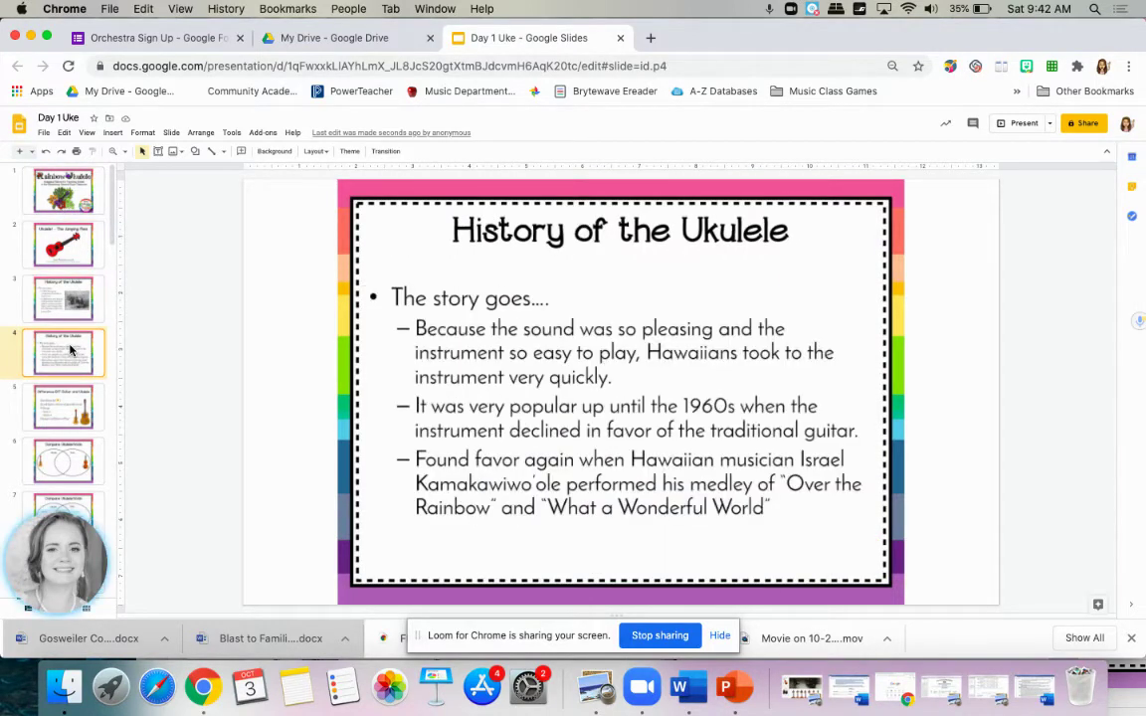
{"action": "left_click", "coordinate": [74, 405]}
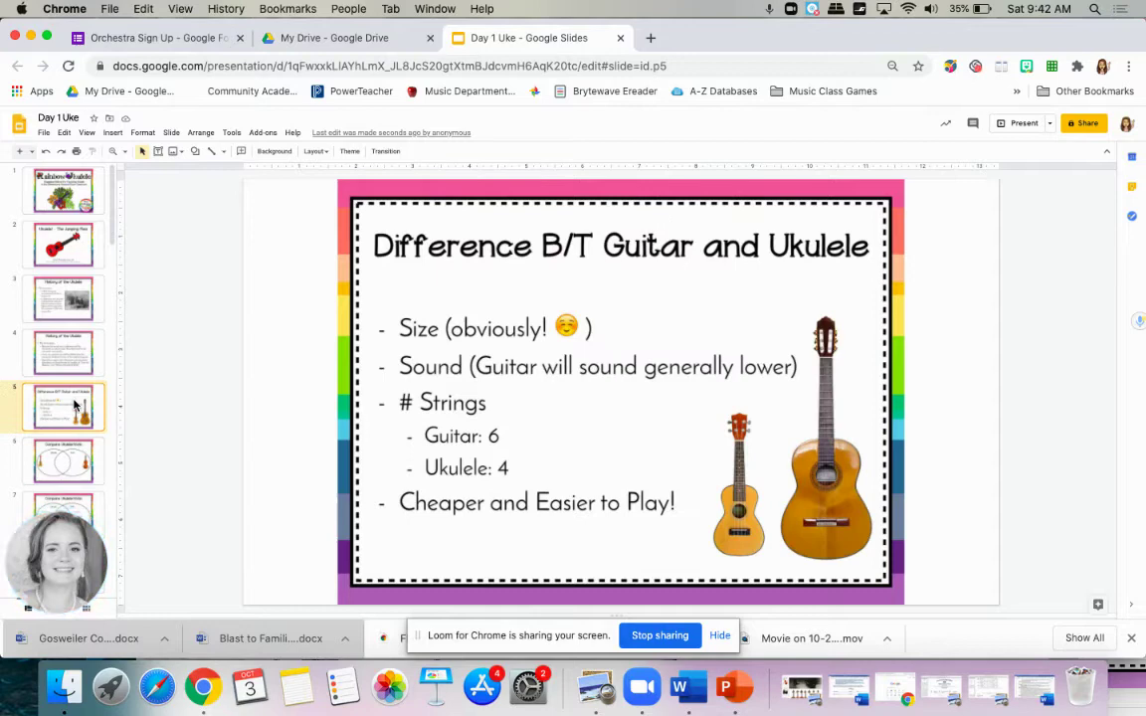
{"action": "scroll", "coordinate": [74, 403], "scroll_direction": "down", "scroll_amount": 2}
{"action": "left_click", "coordinate": [62, 429]}
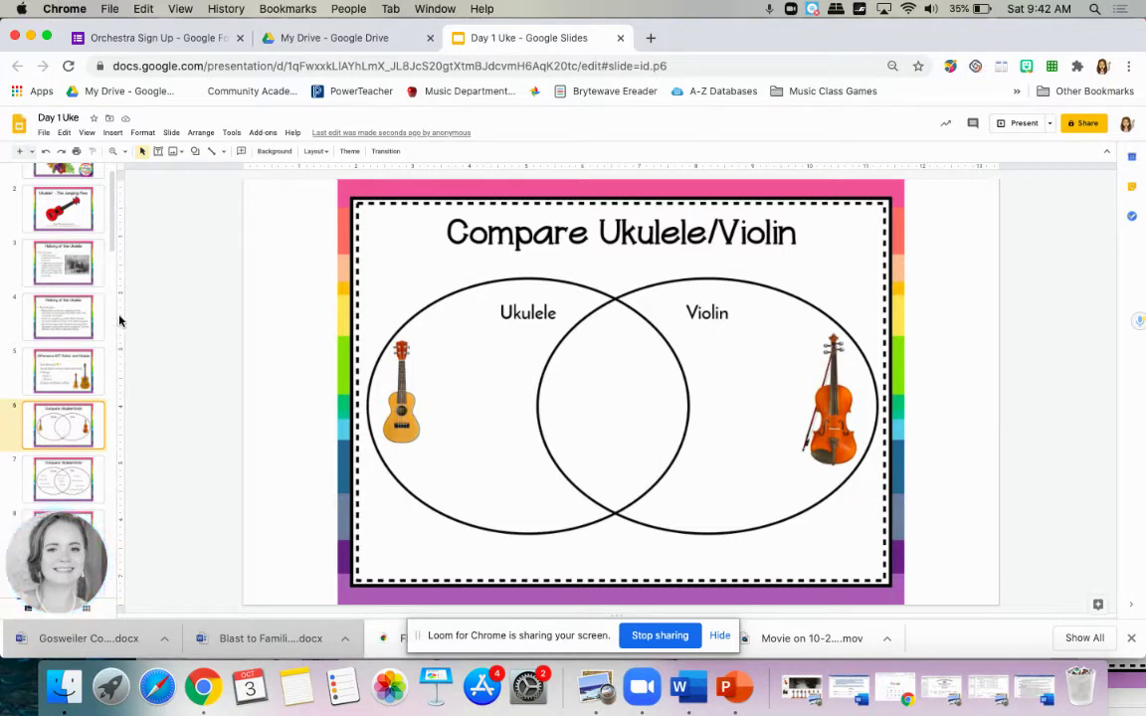
Search 'nearpod add on' in a new tab and open the Nearpod G Suite Marketplace listing.
{"action": "left_click", "coordinate": [651, 39]}
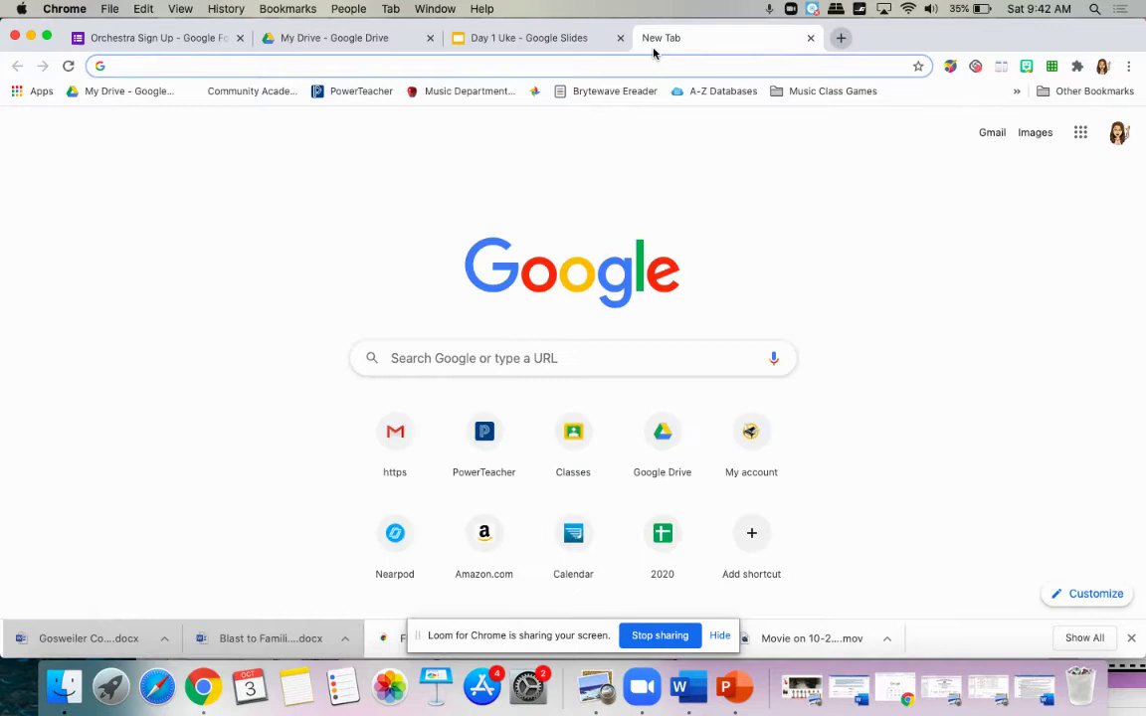
{"action": "type", "text": "nearpod "}
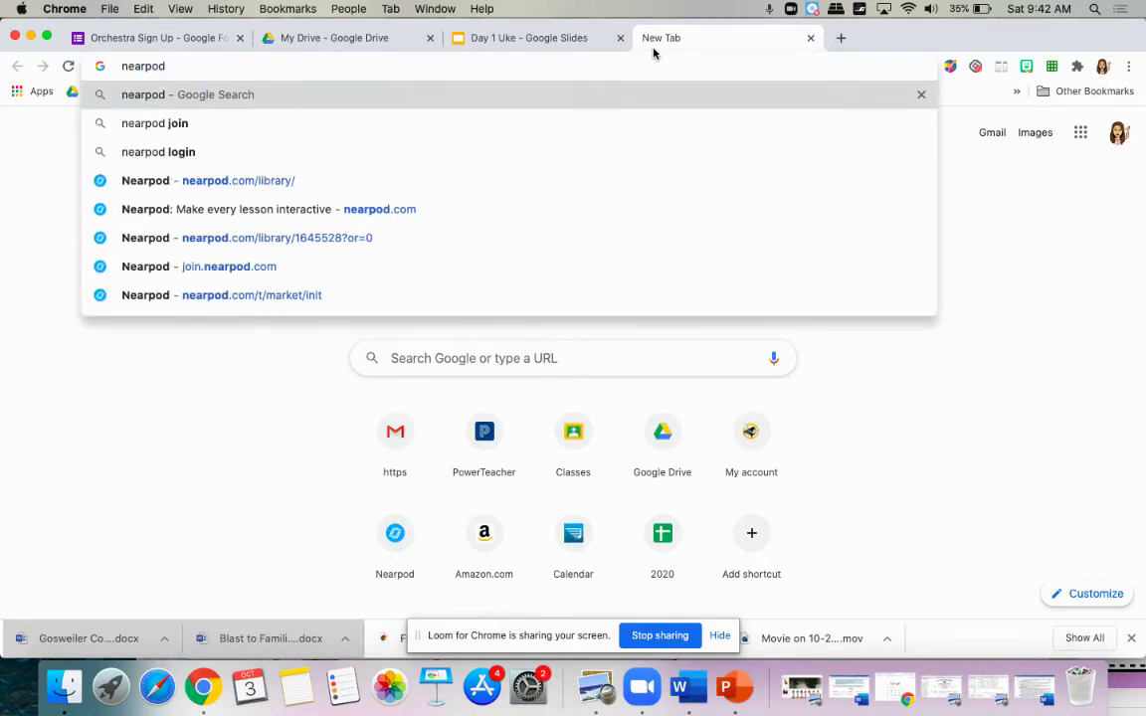
{"action": "type", "text": "add on"}
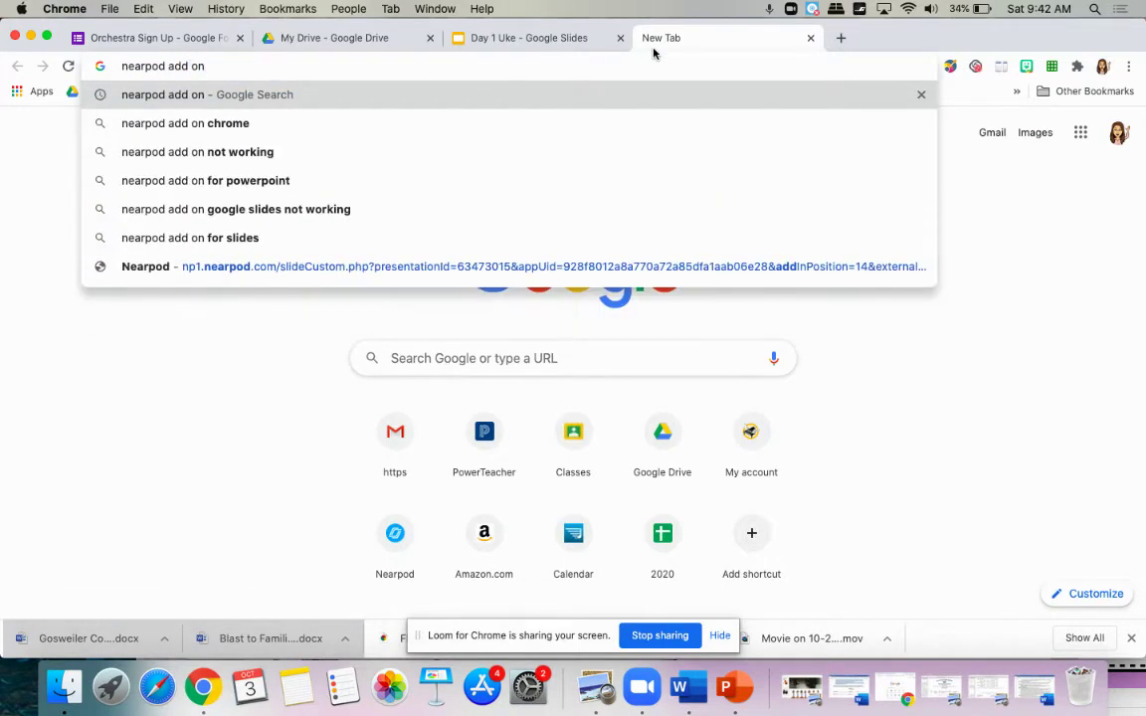
{"action": "key", "text": "Down"}
{"action": "key", "text": "Return"}
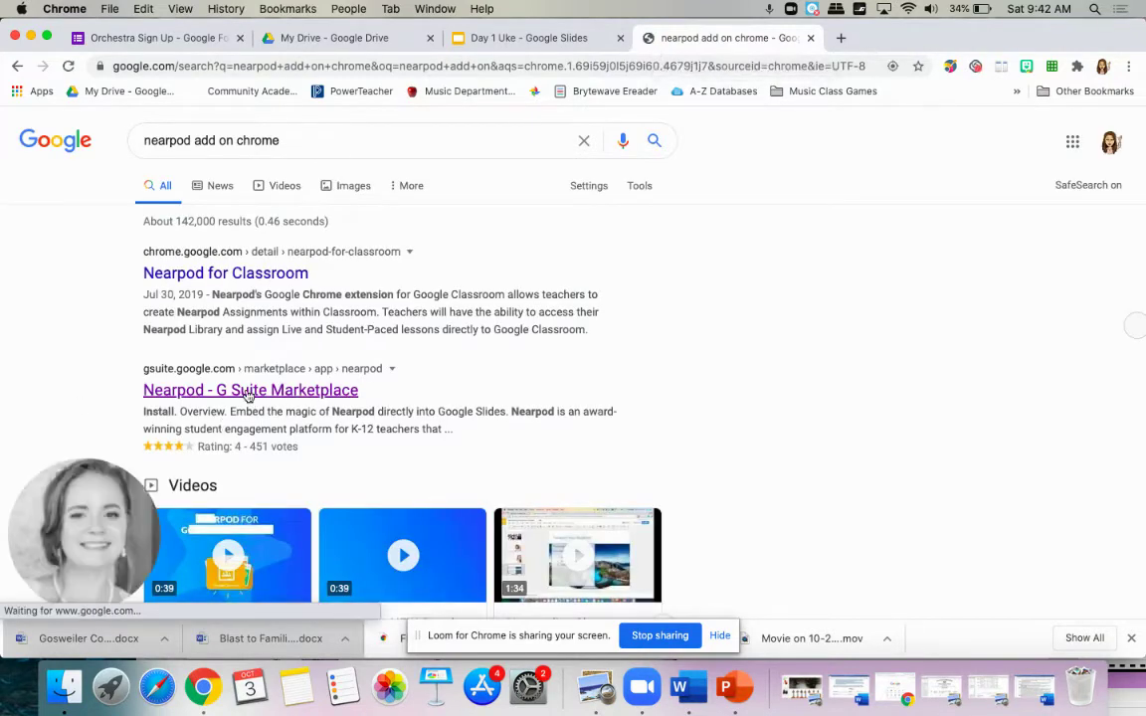
{"action": "left_click", "coordinate": [248, 394]}
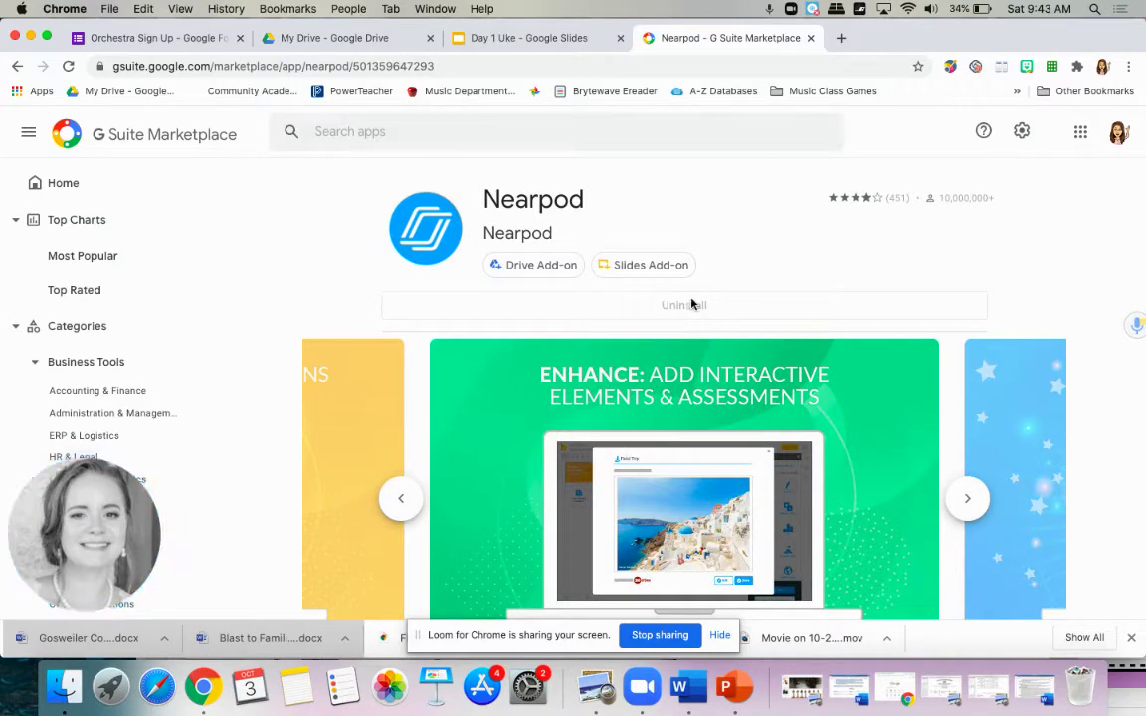
Switch back to the Day 1 Uke - Google Slides tab.
{"action": "left_click", "coordinate": [512, 40]}
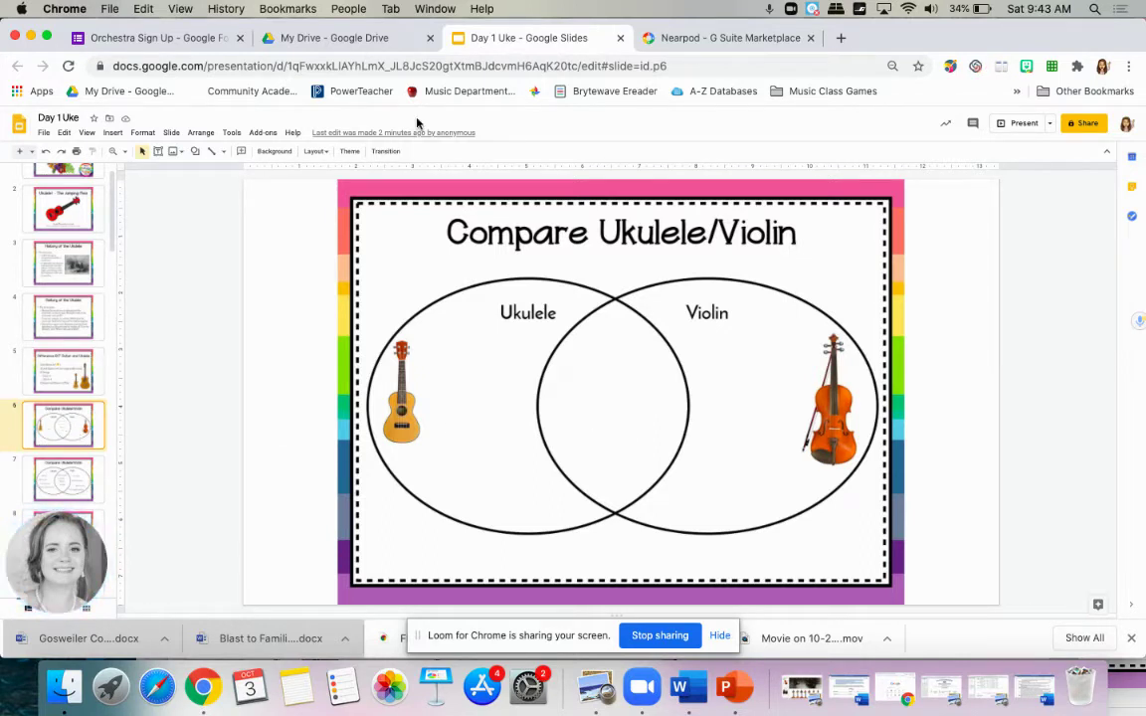
Launch Nearpod from the Add-ons menu and convert the Venn slide into a Draw It activity.
{"action": "left_click", "coordinate": [266, 132]}
{"action": "mouse_move", "coordinate": [324, 214]}
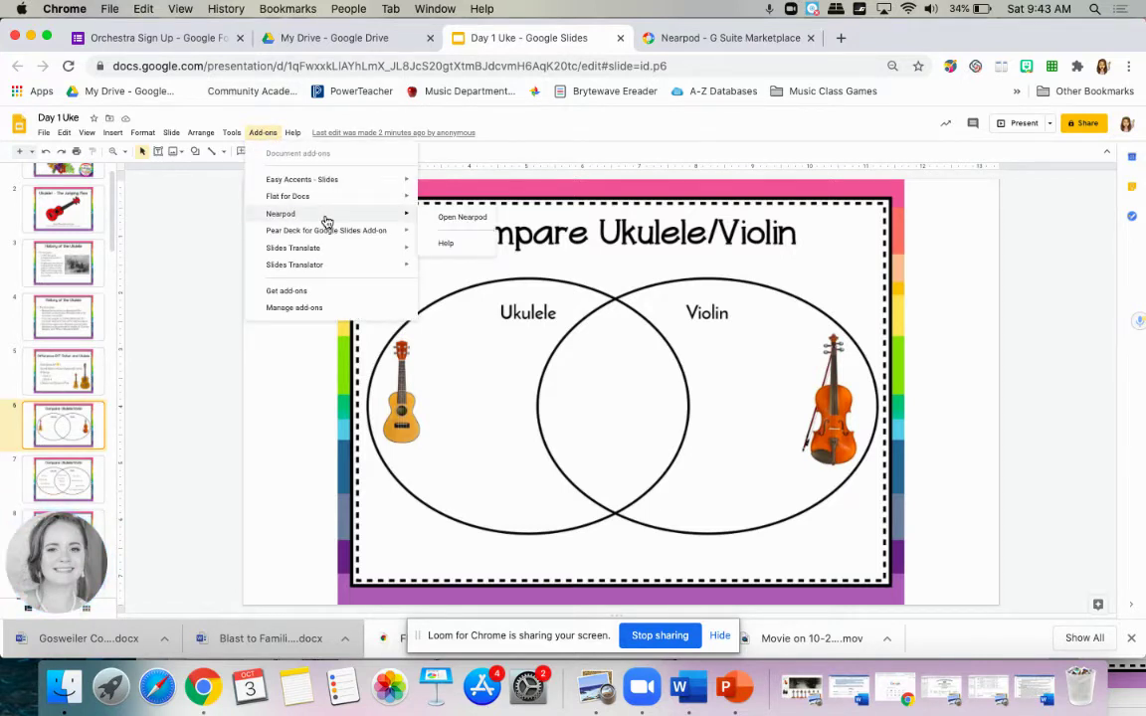
{"action": "left_click", "coordinate": [459, 218]}
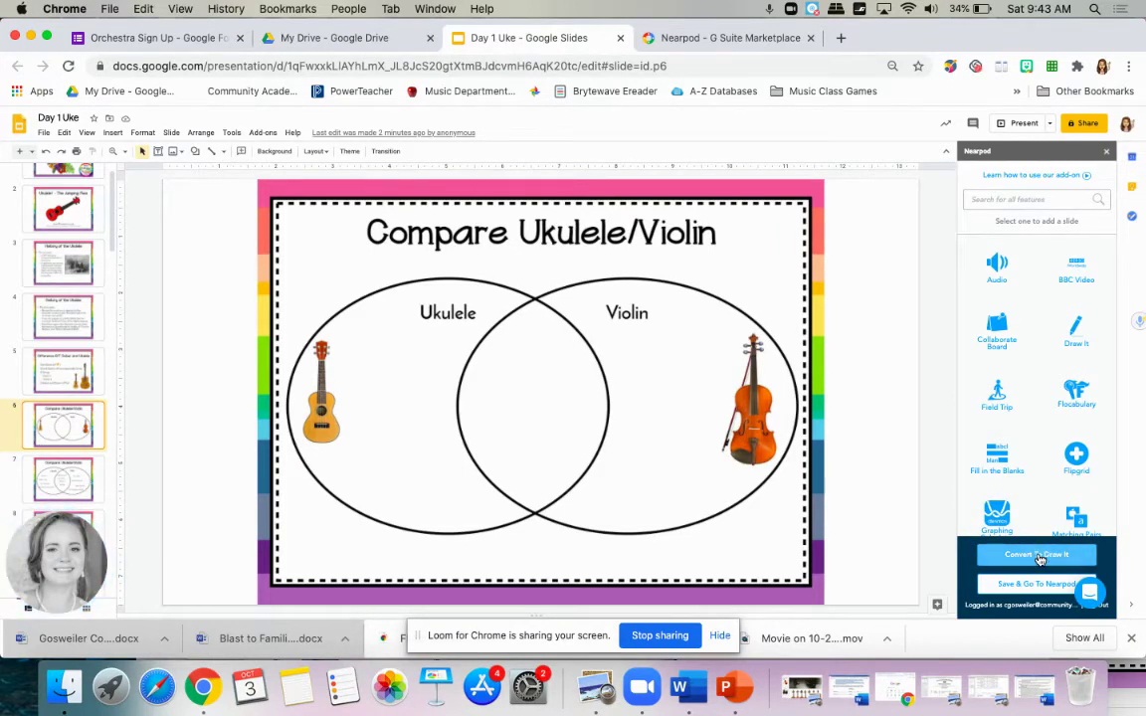
{"action": "left_click", "coordinate": [1040, 559]}
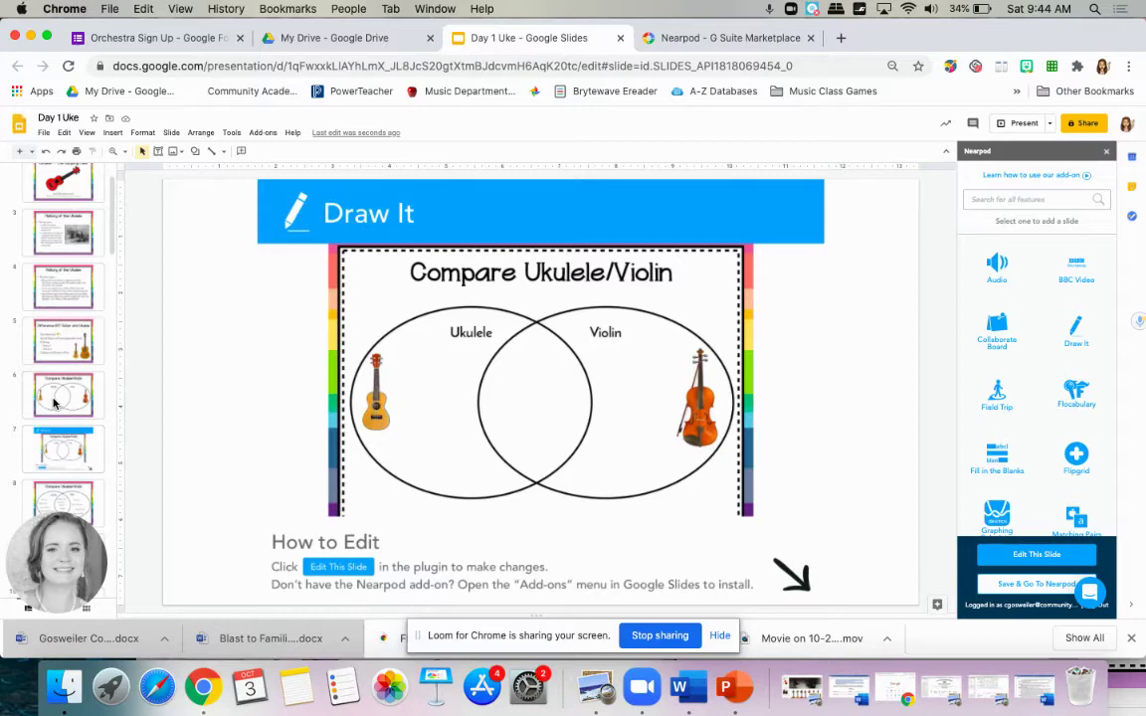
Revisit the Compare Ukulele/Violin slide, then select the History of the Ukulele slide.
{"action": "left_click", "coordinate": [56, 400]}
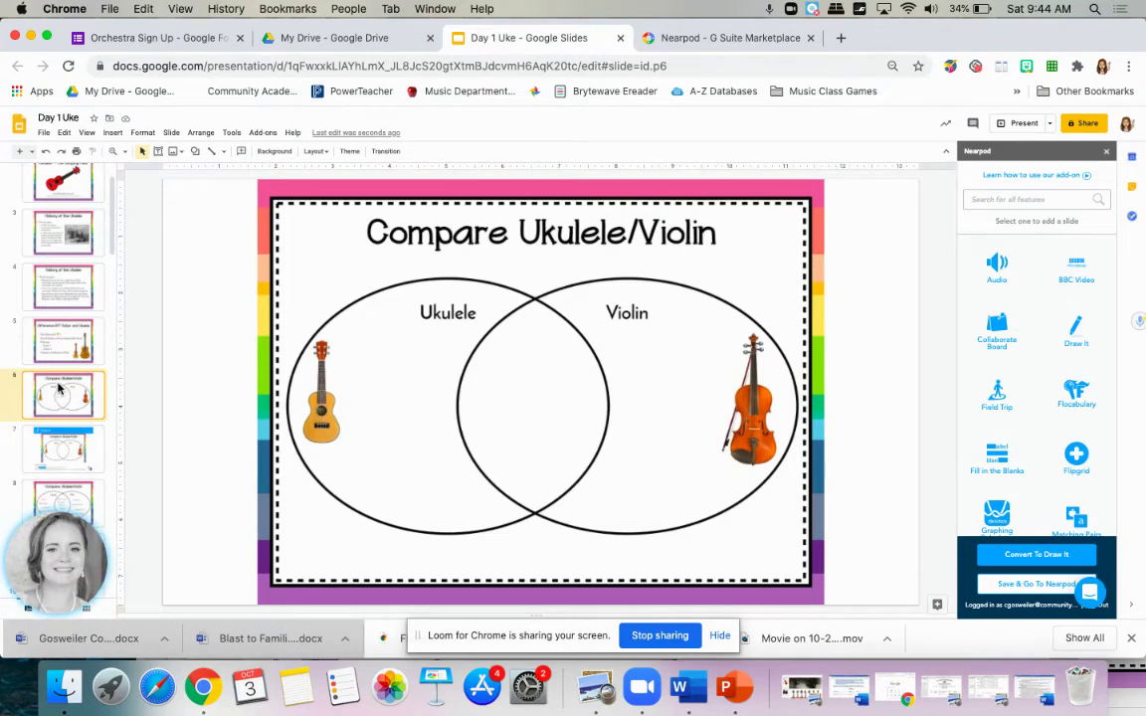
{"action": "scroll", "coordinate": [55, 298], "scroll_direction": "up", "scroll_amount": 3}
{"action": "left_click", "coordinate": [55, 298]}
{"action": "scroll", "coordinate": [985, 342], "scroll_direction": "down", "scroll_amount": 3}
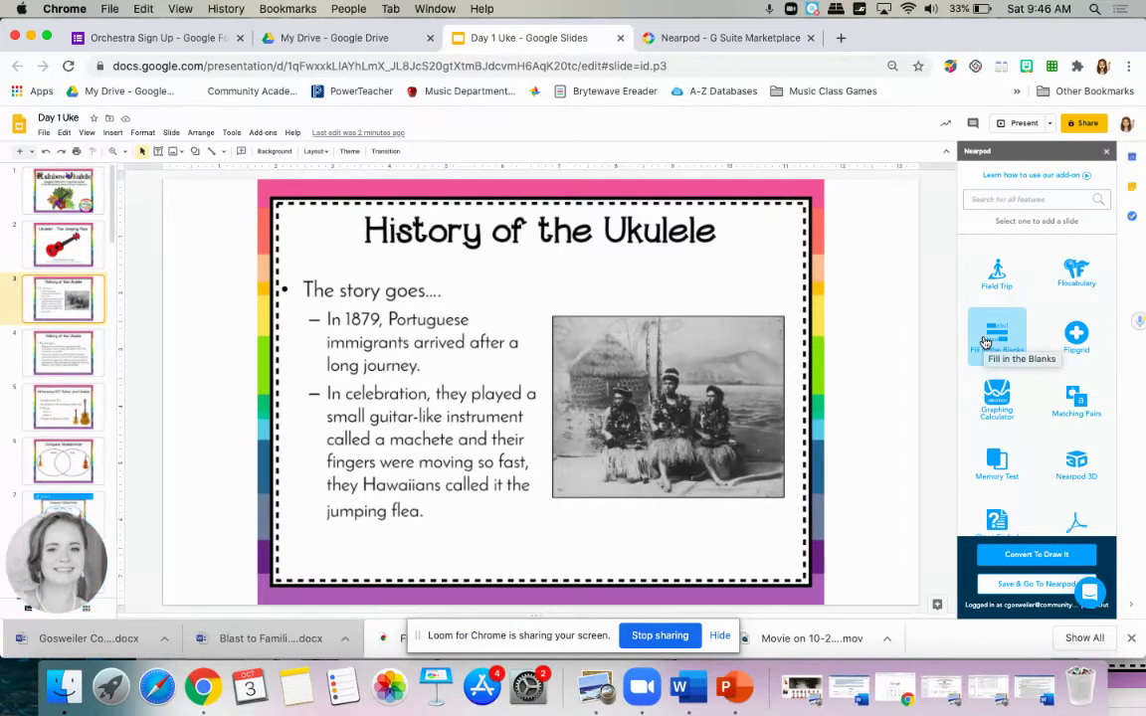
Add a Nearpod Fill in the Blanks activity and move its editor window aside.
{"action": "left_click", "coordinate": [985, 344]}
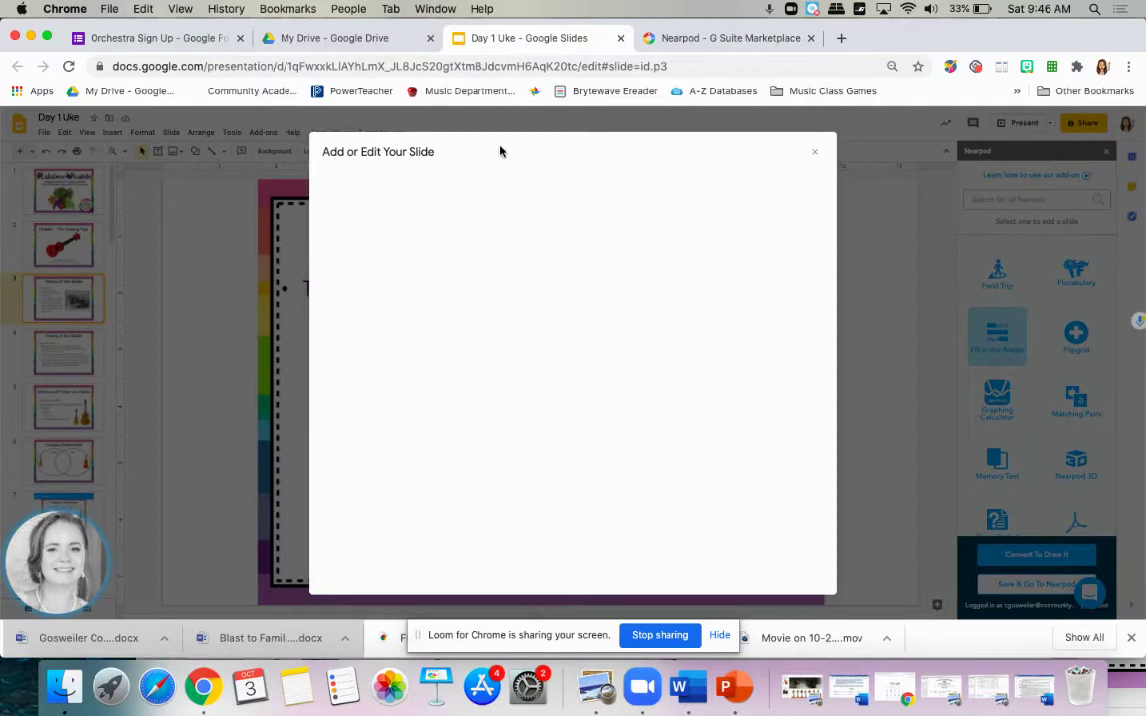
{"action": "left_click_drag", "start_coordinate": [500, 151], "coordinate": [865, 137]}
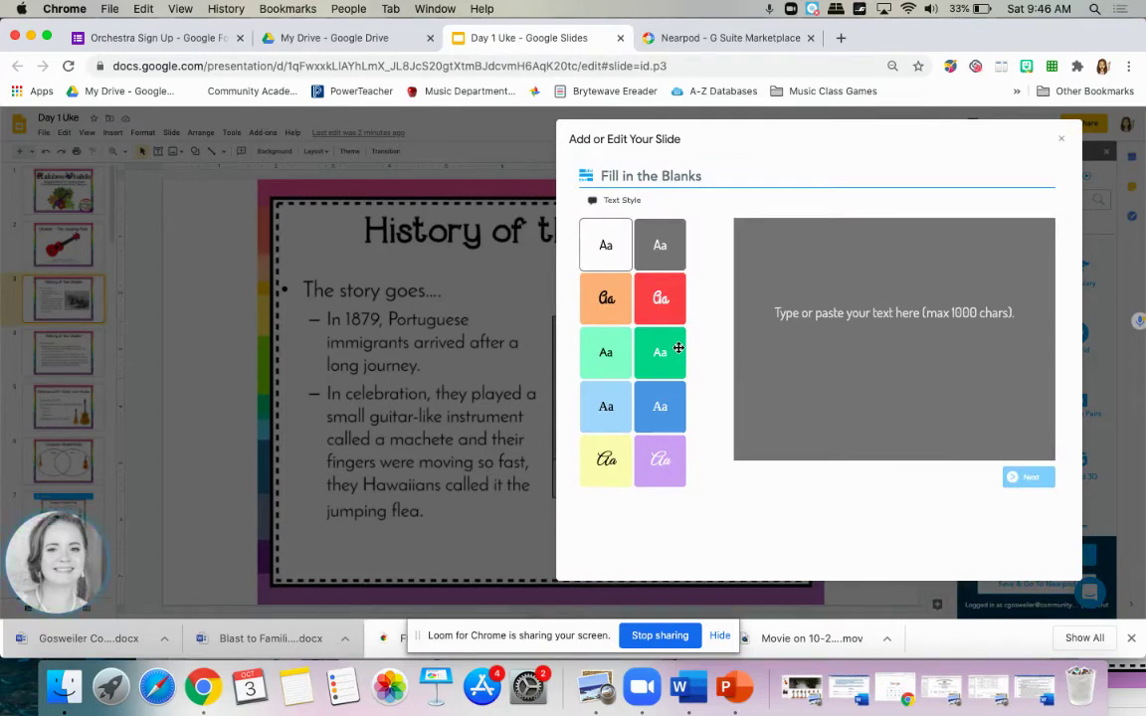
Use the light-blue style, enter the 'In 1879, Portugese immi…' passage, and proceed to blank selection.
{"action": "left_click", "coordinate": [607, 355]}
{"action": "left_click", "coordinate": [601, 395]}
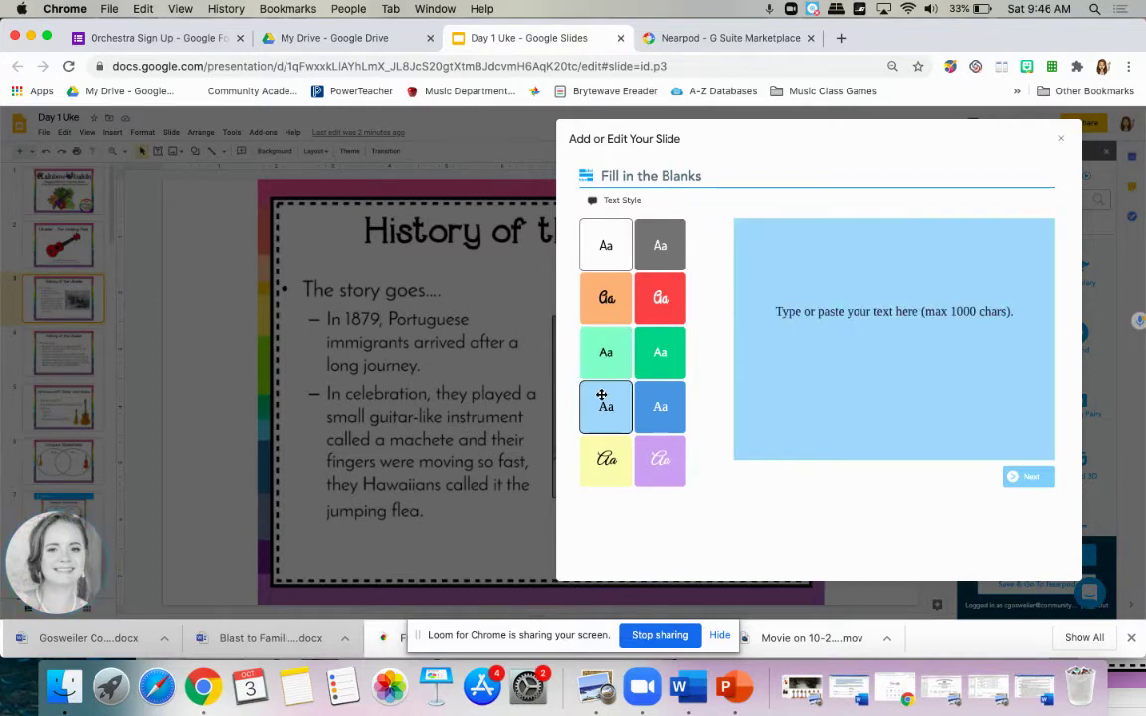
{"action": "left_click", "coordinate": [865, 304]}
{"action": "type", "text": "I"}
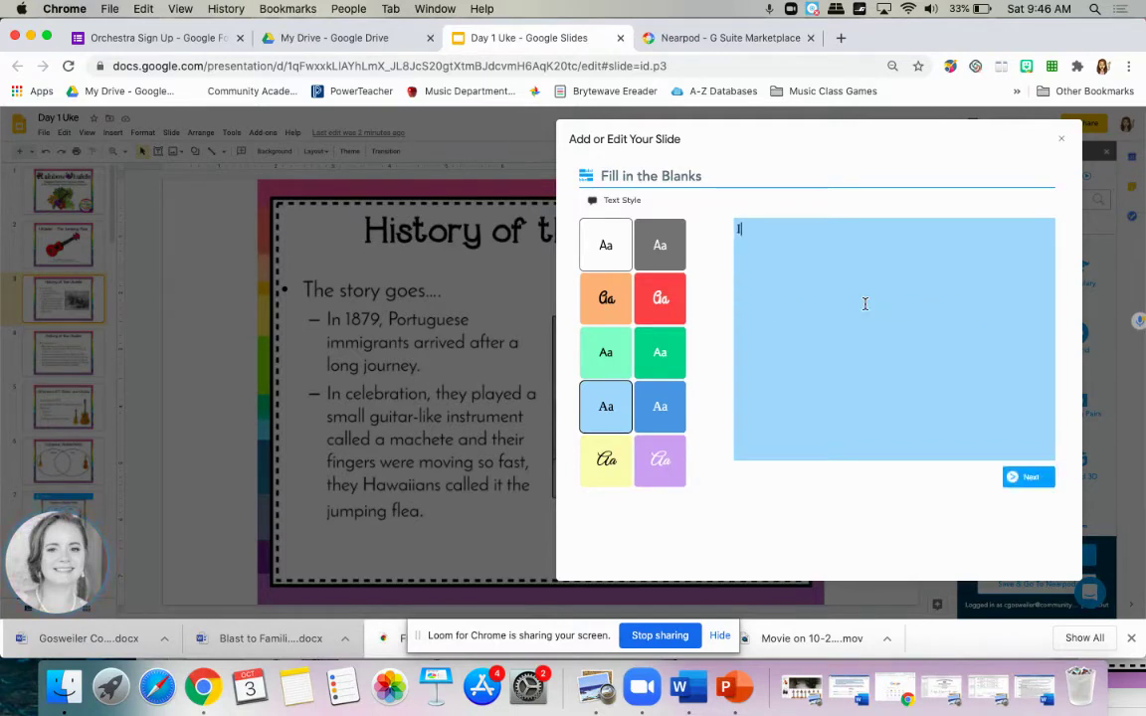
{"action": "type", "text": "n 1879, P"}
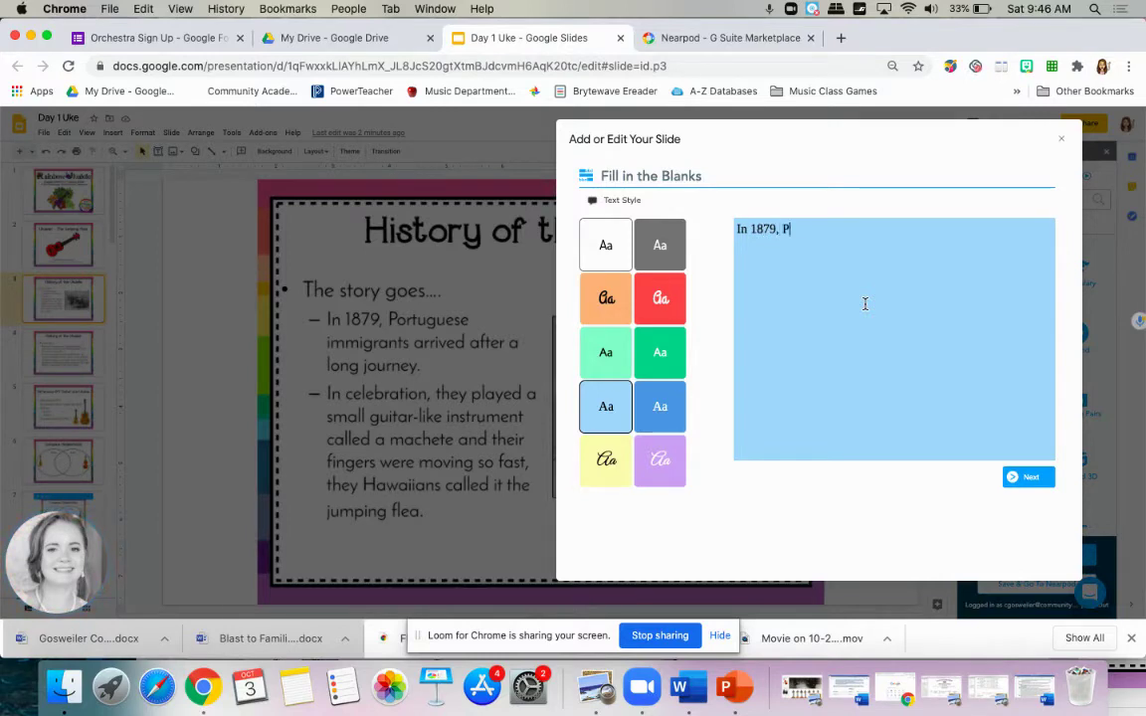
{"action": "type", "text": "ortugese immigrants arrived after a long journey."}
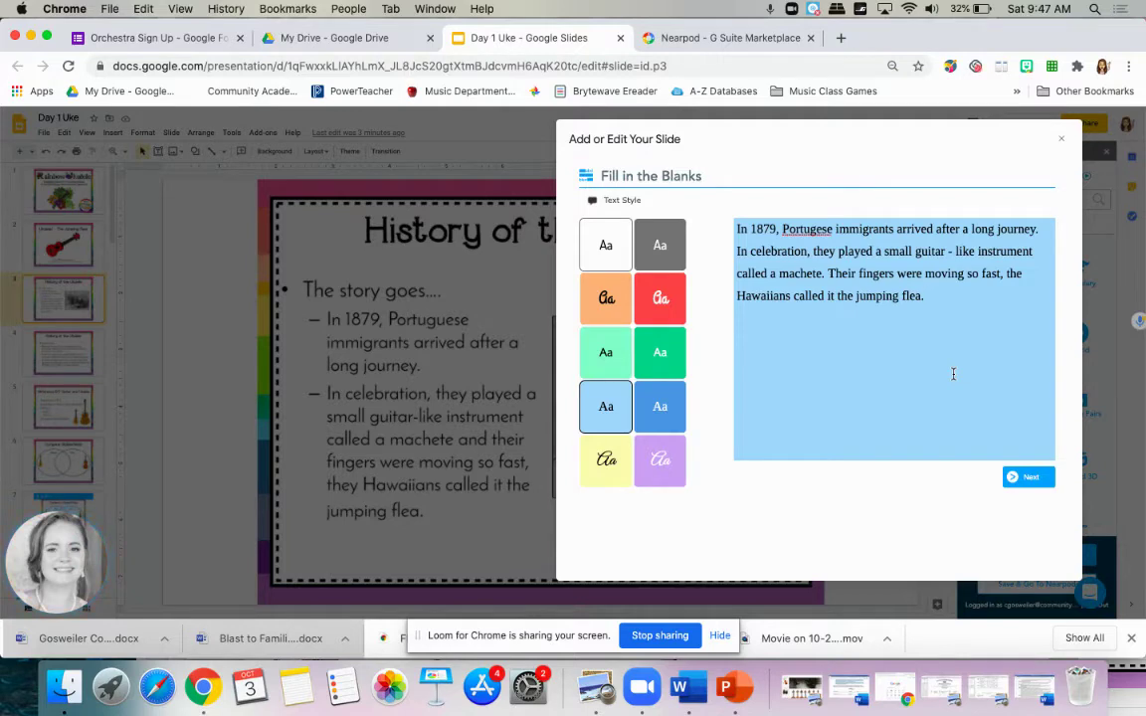
{"action": "left_click", "coordinate": [1012, 479]}
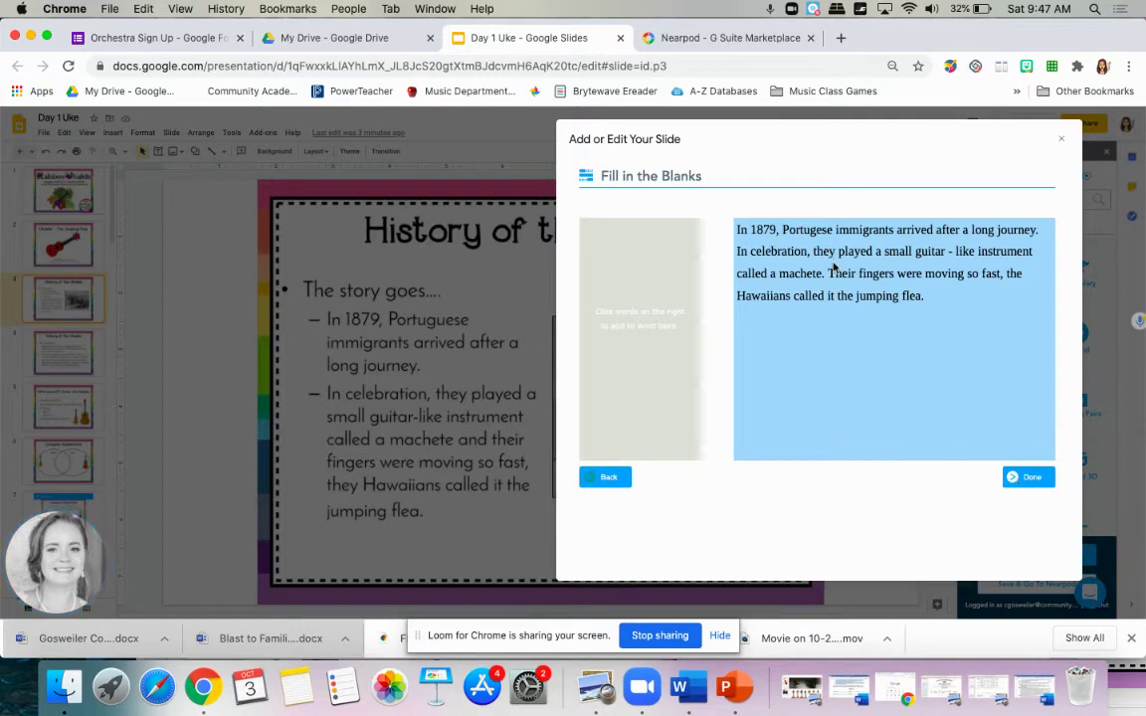
Make Portugese, guitar, machete and flea the blanks, then insert the activity slide.
{"action": "left_click", "coordinate": [817, 231]}
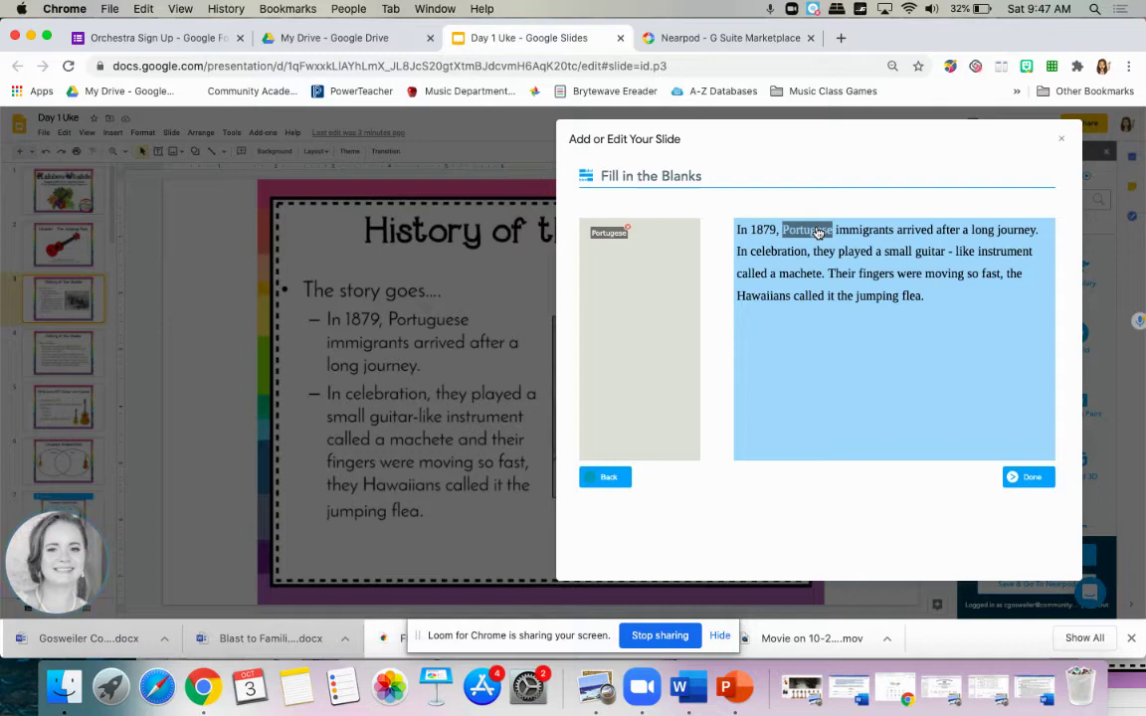
{"action": "left_click", "coordinate": [923, 256]}
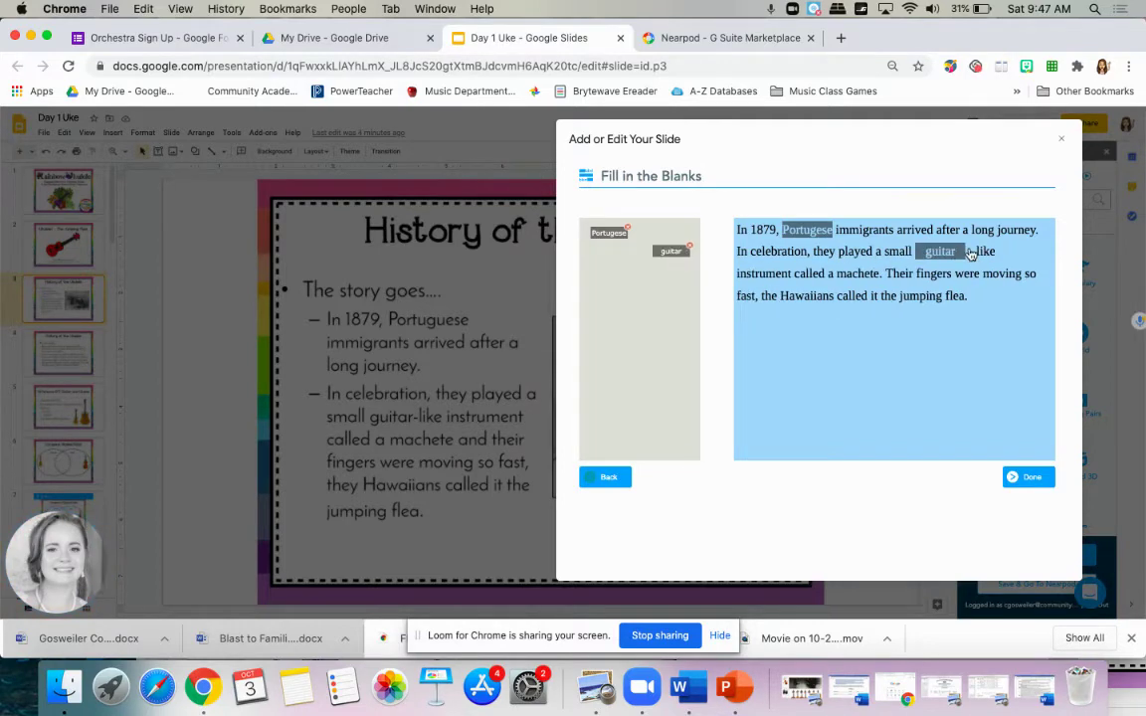
{"action": "left_click", "coordinate": [852, 279]}
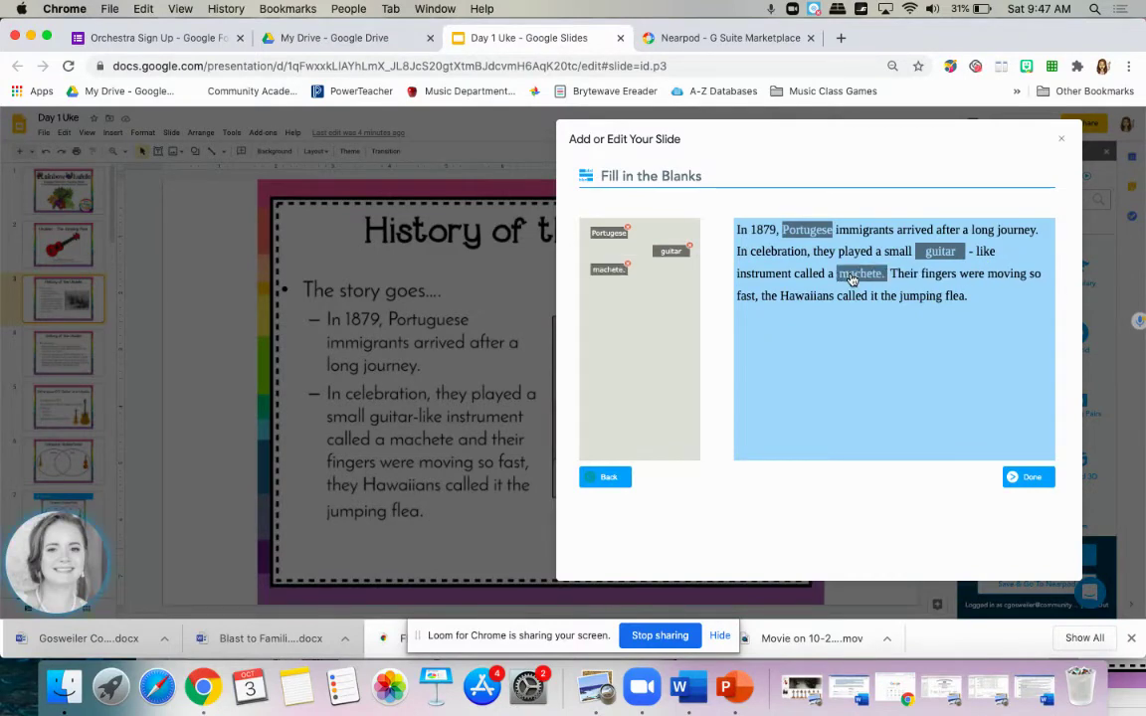
{"action": "left_click", "coordinate": [953, 300]}
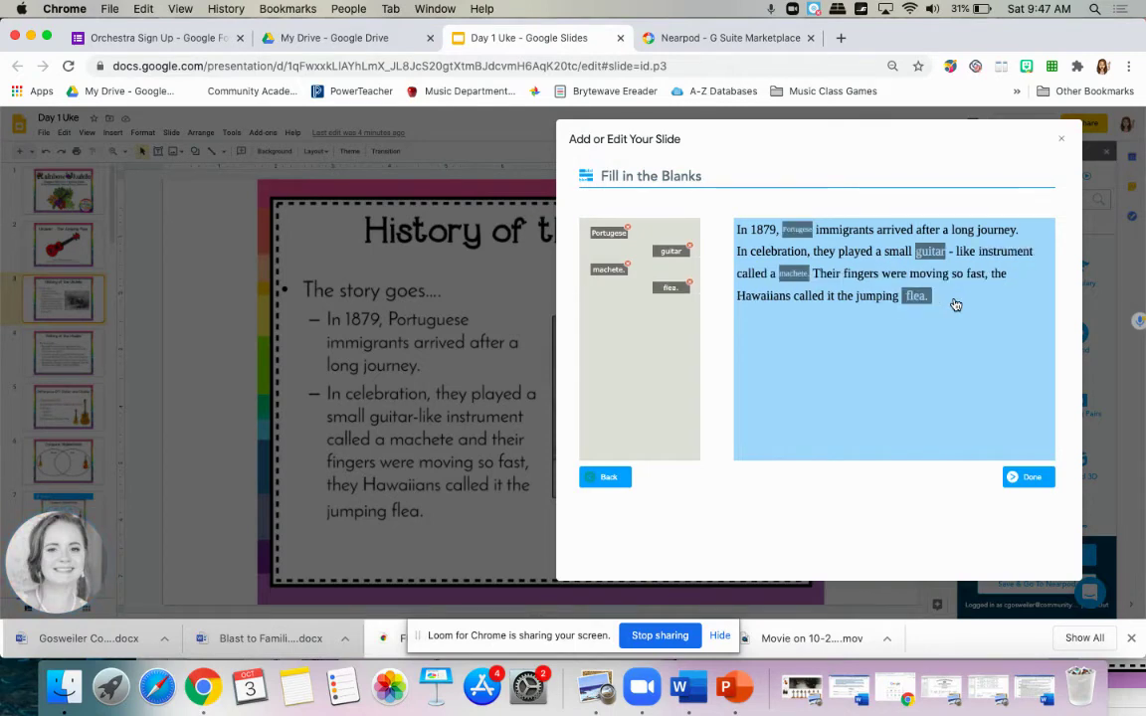
{"action": "left_click", "coordinate": [1033, 479]}
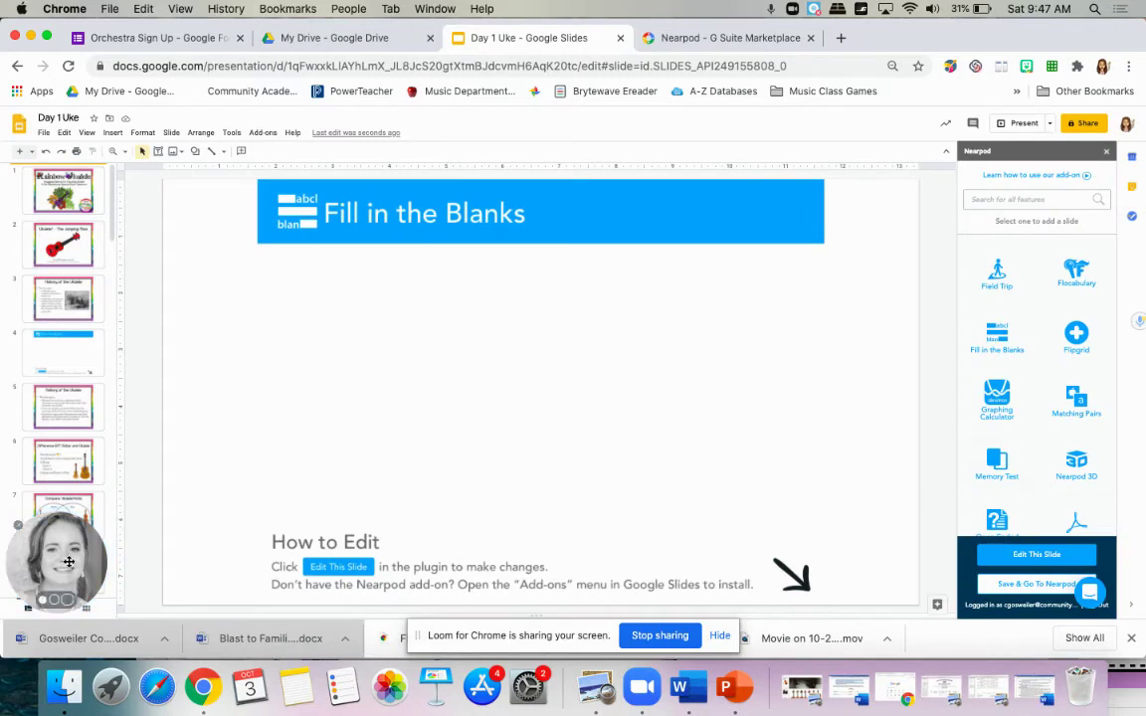
Find and select the Holding the Uke slide (slide 24) in the filmstrip.
{"action": "scroll", "coordinate": [62, 237], "scroll_direction": "down", "scroll_amount": 10}
{"action": "scroll", "coordinate": [63, 238], "scroll_direction": "up", "scroll_amount": 1}
{"action": "left_click", "coordinate": [65, 289]}
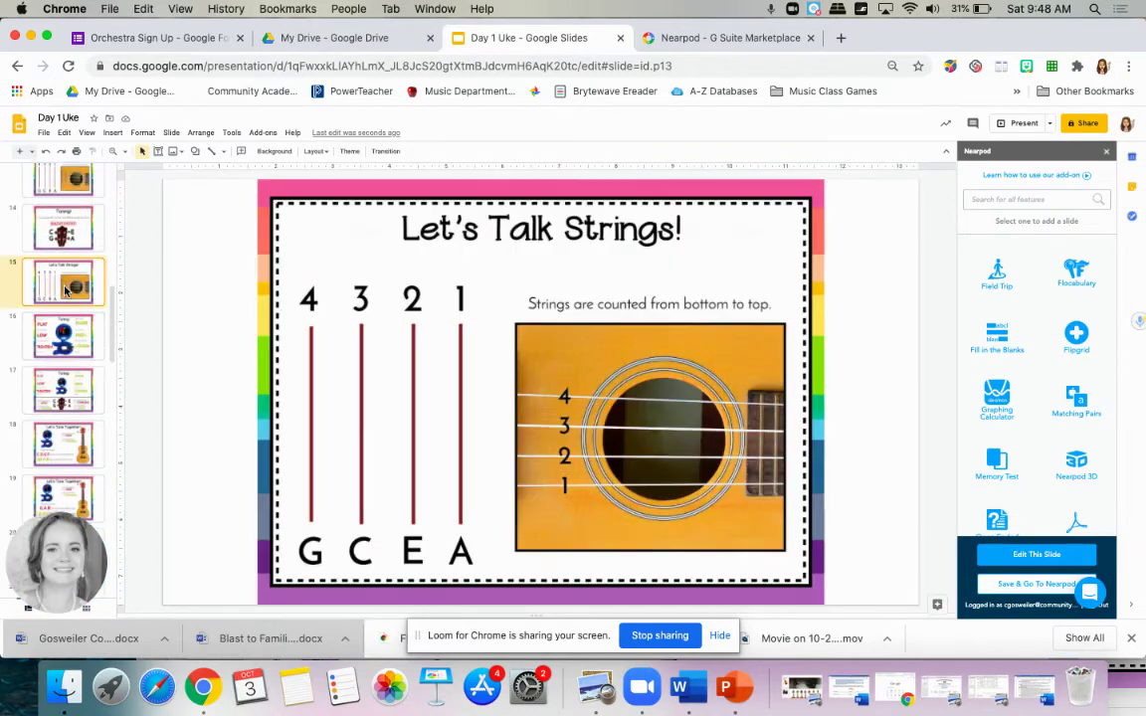
{"action": "scroll", "coordinate": [62, 284], "scroll_direction": "up", "scroll_amount": 3}
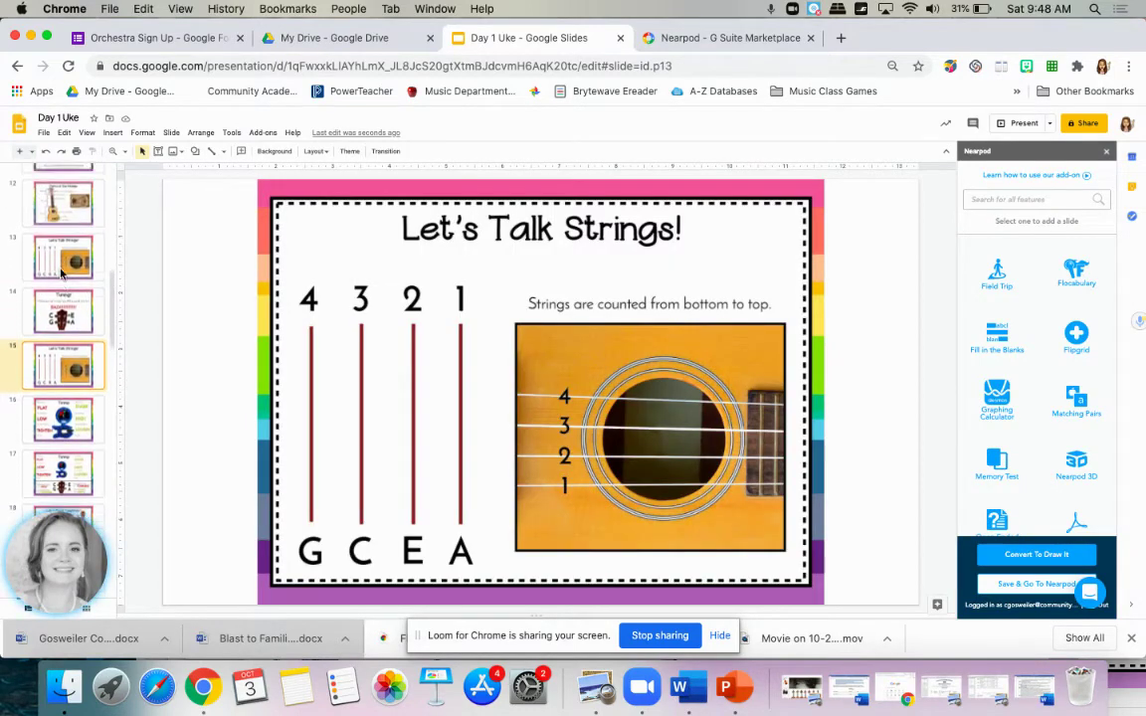
{"action": "scroll", "coordinate": [61, 271], "scroll_direction": "down", "scroll_amount": 10}
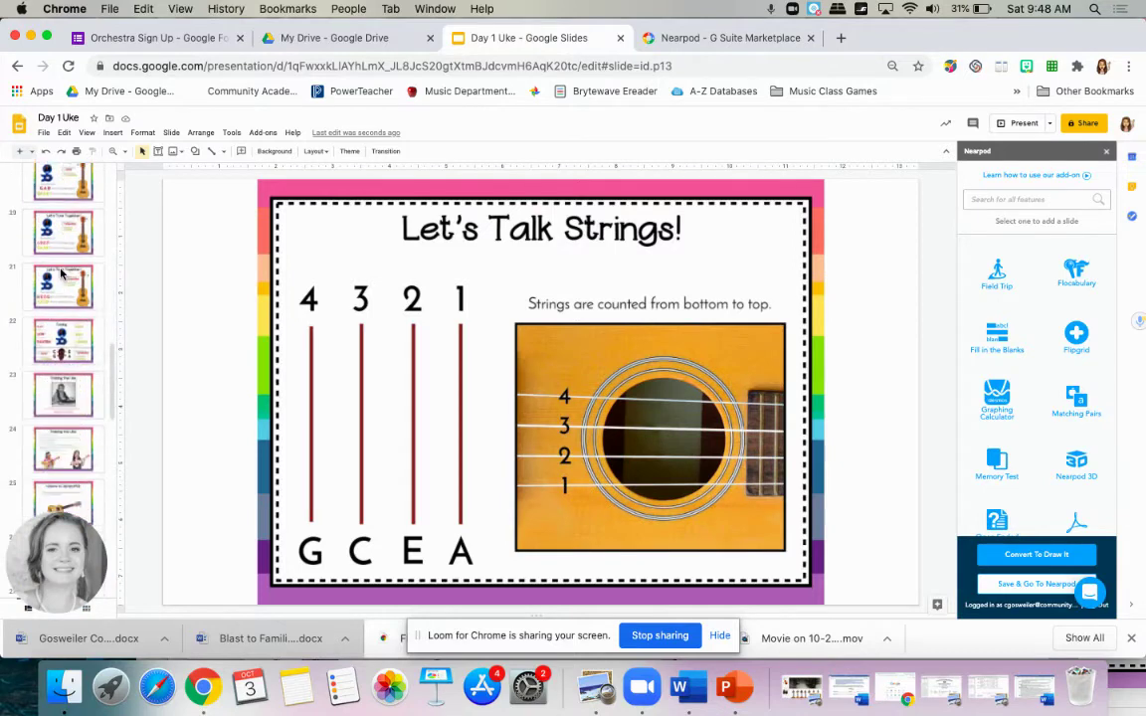
{"action": "scroll", "coordinate": [61, 273], "scroll_direction": "down", "scroll_amount": 1}
{"action": "left_click", "coordinate": [58, 237]}
{"action": "left_click", "coordinate": [57, 285]}
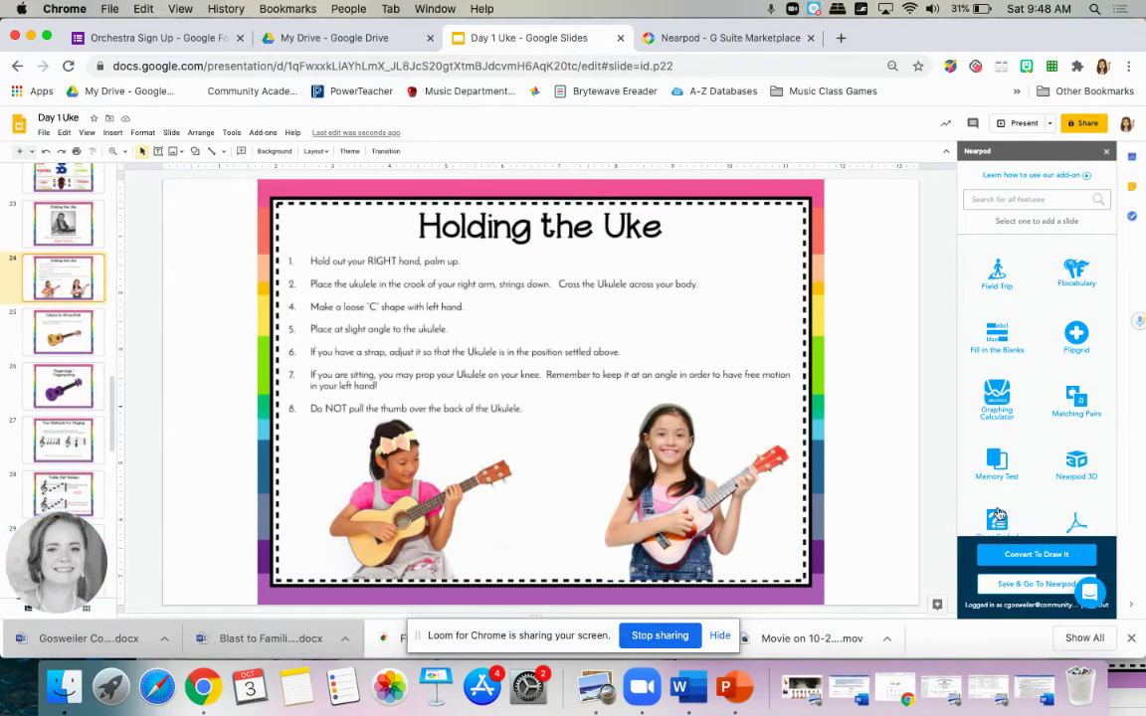
Start a Flipgrid activity from the Nearpod panel.
{"action": "scroll", "coordinate": [990, 442], "scroll_direction": "down", "scroll_amount": 3}
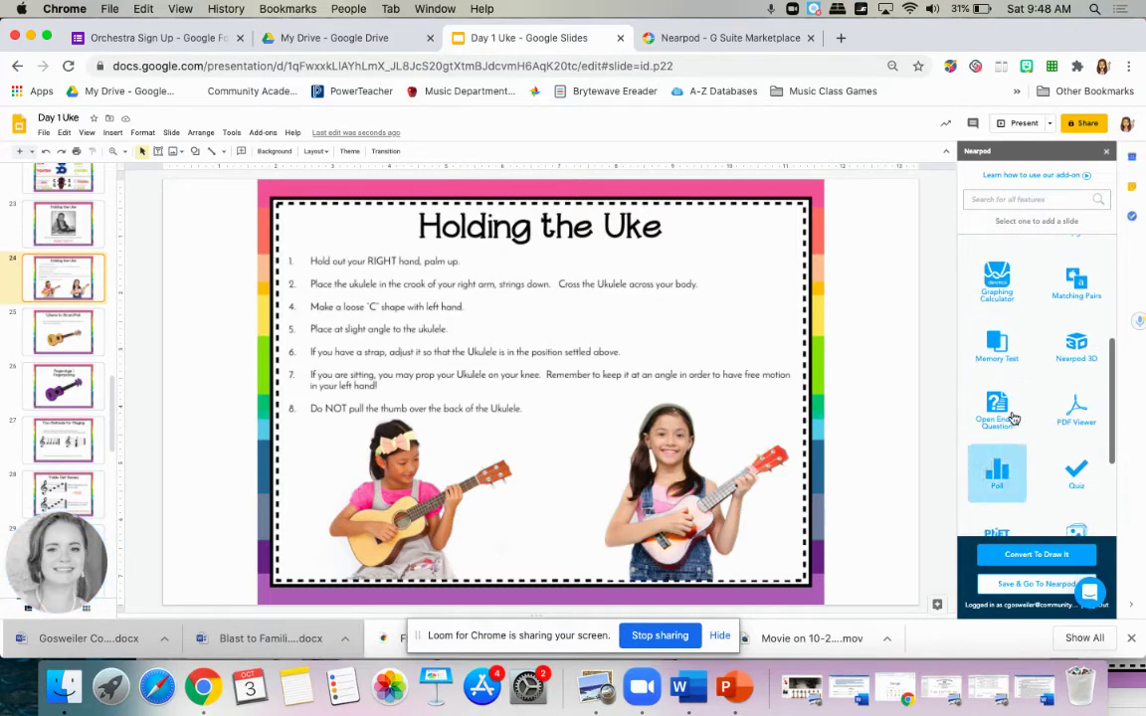
{"action": "scroll", "coordinate": [1015, 428], "scroll_direction": "down", "scroll_amount": 3}
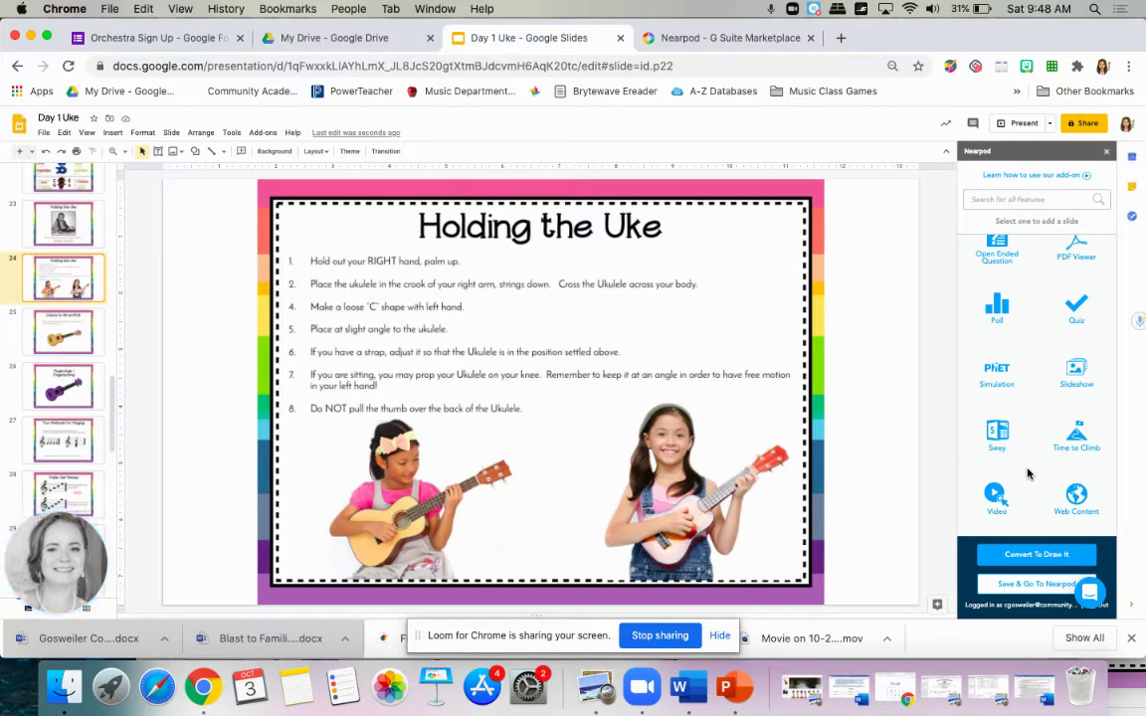
{"action": "scroll", "coordinate": [1067, 307], "scroll_direction": "up", "scroll_amount": 4}
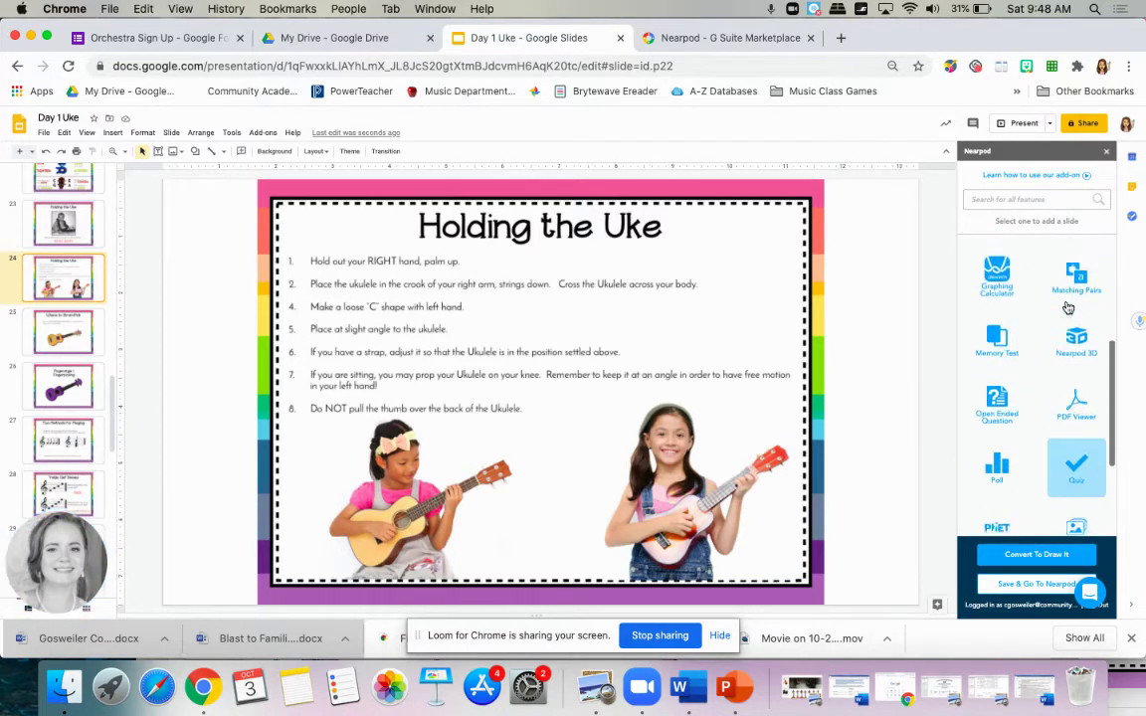
{"action": "left_click", "coordinate": [1079, 292]}
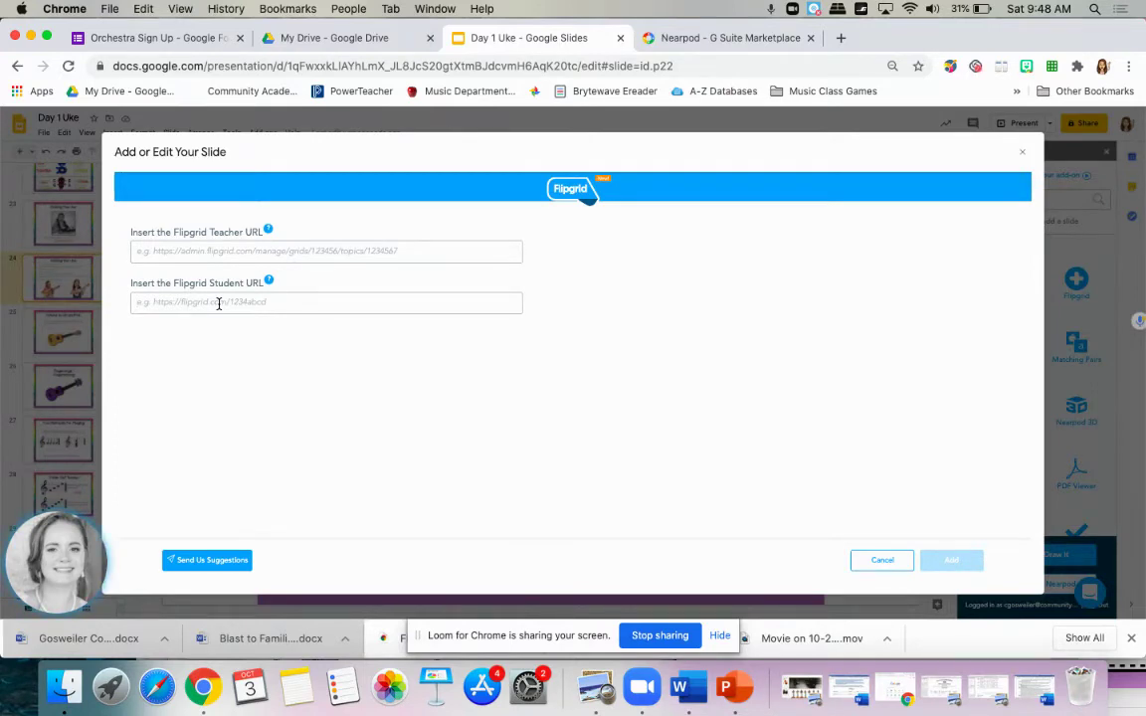
Close the Flipgrid 'Add or Edit Your Slide' dialog without adding anything.
{"action": "left_click", "coordinate": [1023, 153]}
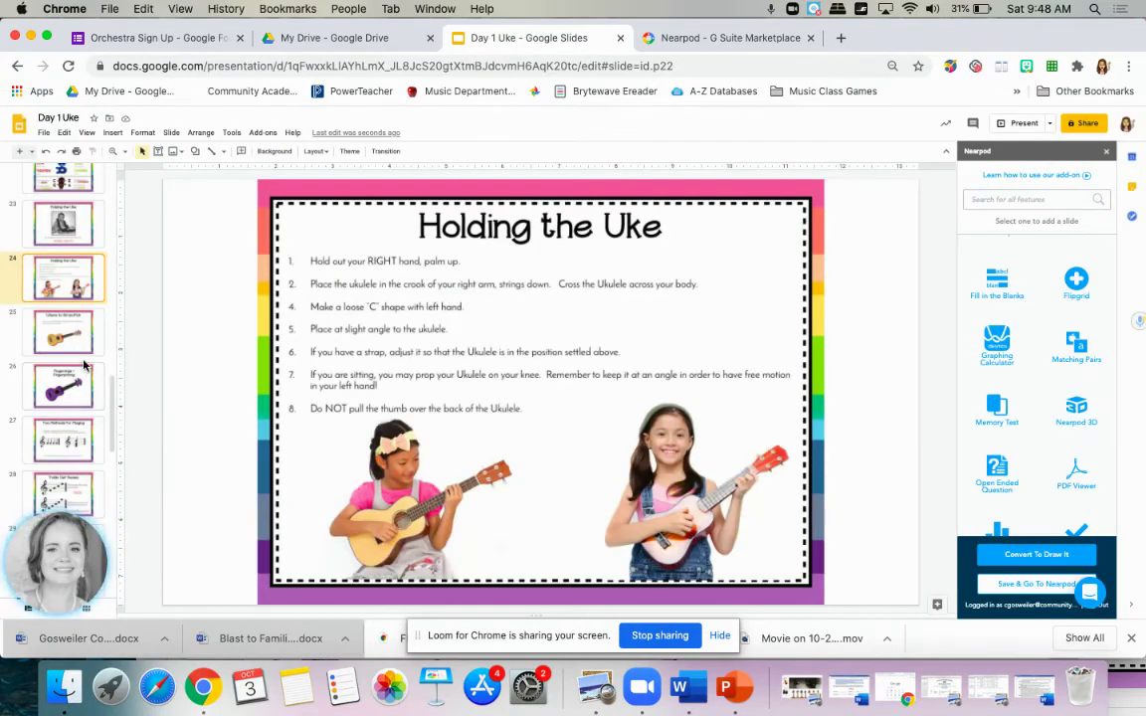
Open slide 11, Great performance of Ukulele!, and test its SafeShare video link in a separate tab.
{"action": "scroll", "coordinate": [84, 366], "scroll_direction": "up", "scroll_amount": 1}
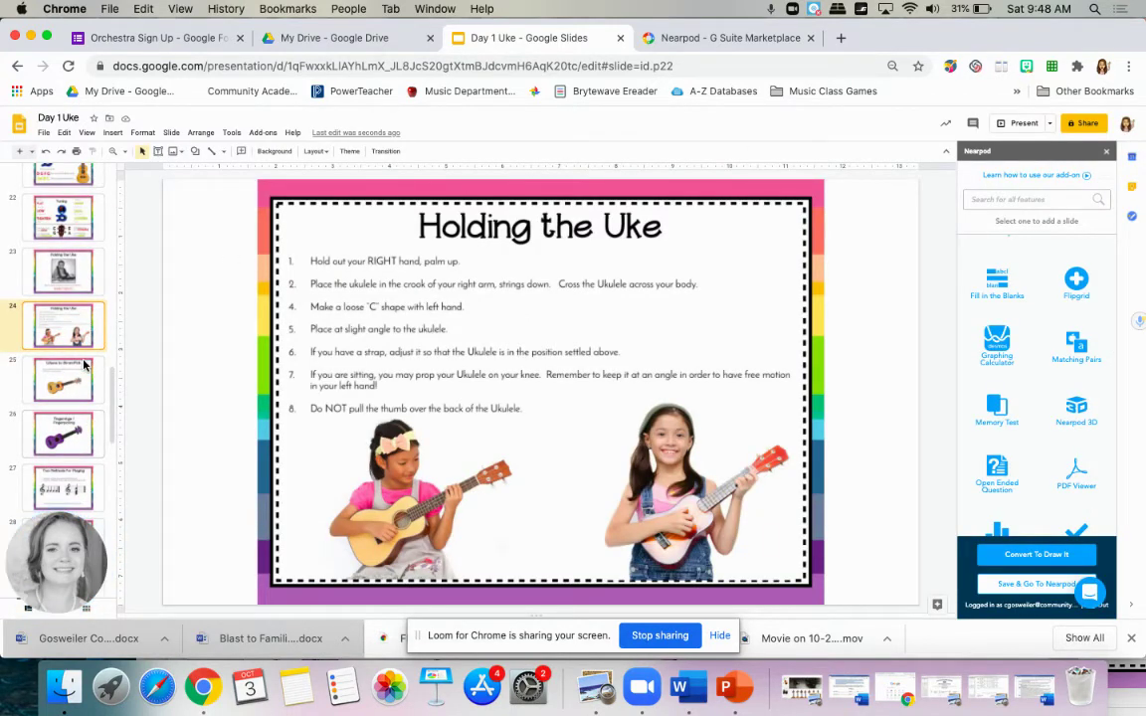
{"action": "scroll", "coordinate": [85, 366], "scroll_direction": "up", "scroll_amount": 15}
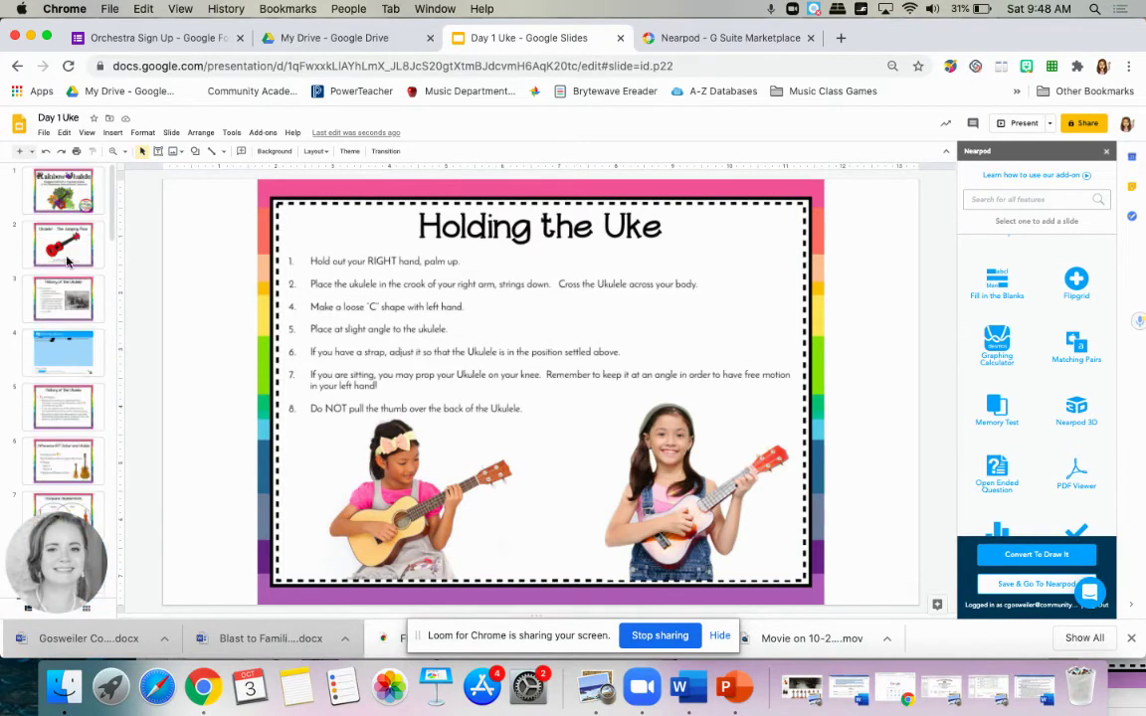
{"action": "scroll", "coordinate": [62, 366], "scroll_direction": "down", "scroll_amount": 1}
{"action": "scroll", "coordinate": [62, 366], "scroll_direction": "down", "scroll_amount": 10}
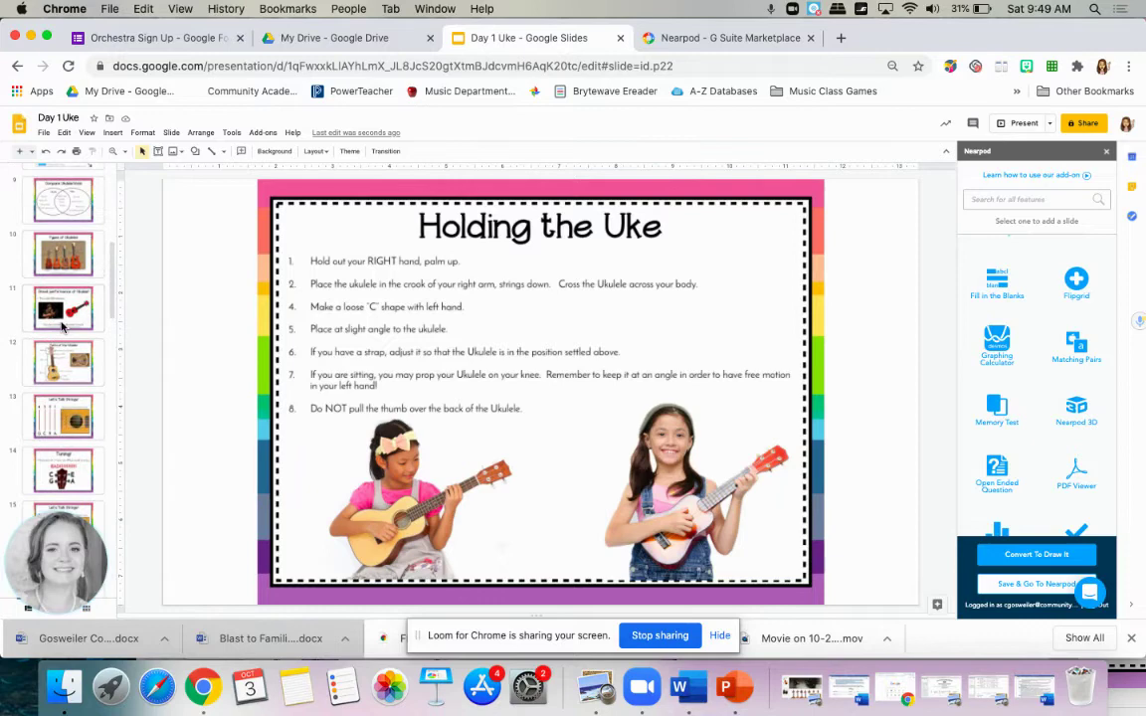
{"action": "left_click", "coordinate": [59, 310]}
{"action": "left_click", "coordinate": [484, 449]}
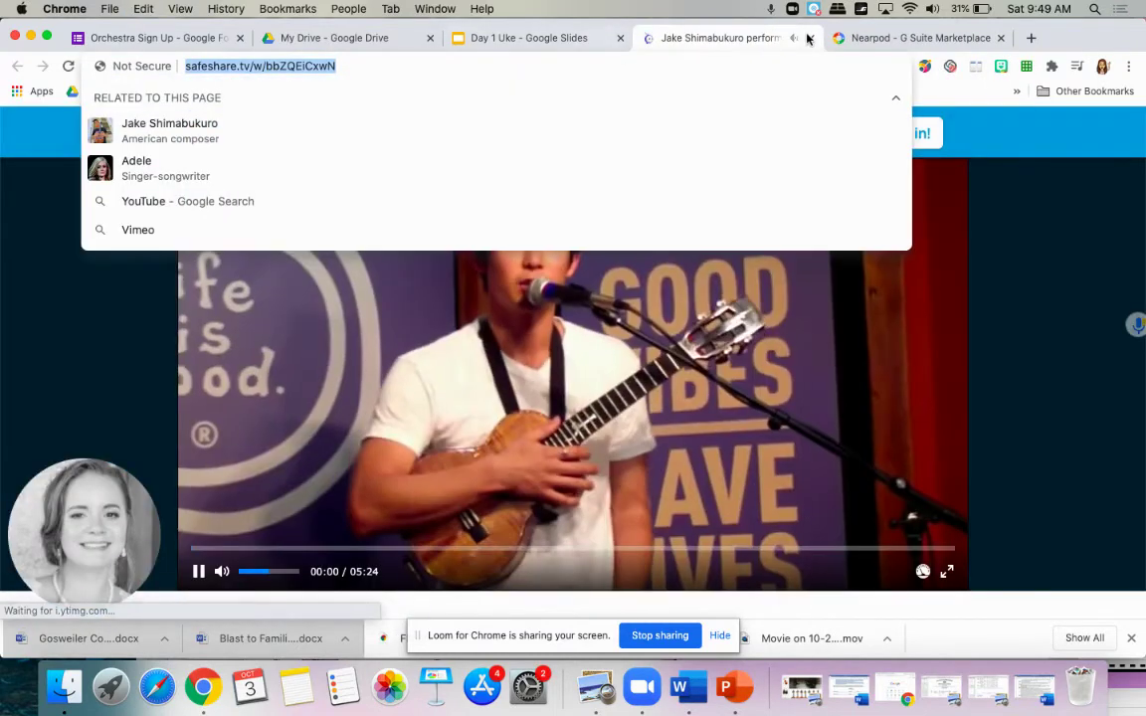
{"action": "left_click", "coordinate": [810, 37]}
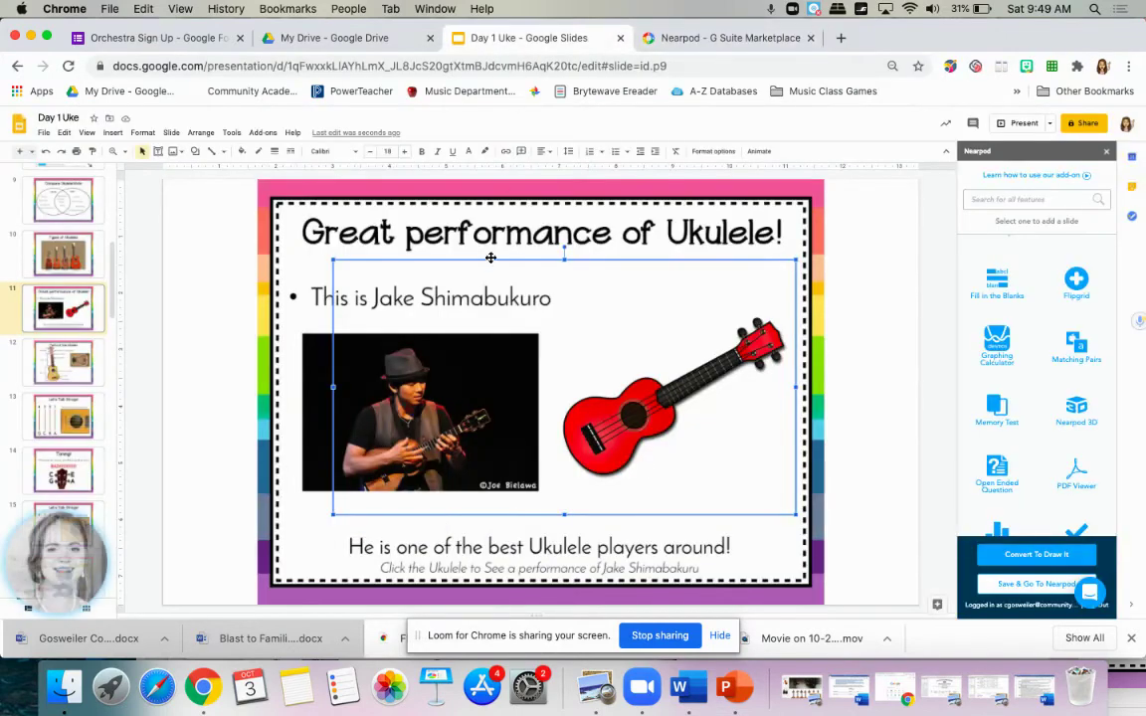
Deselect the linked shape and start adding a Nearpod Video slide.
{"action": "left_click", "coordinate": [306, 516]}
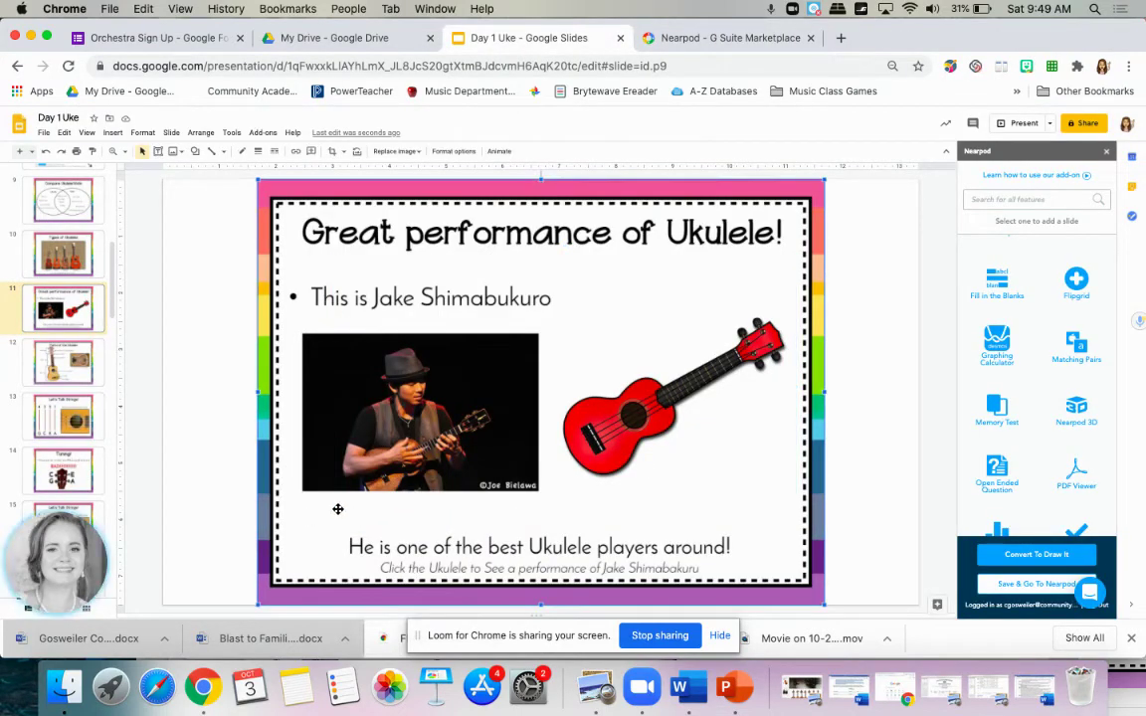
{"action": "scroll", "coordinate": [1006, 435], "scroll_direction": "down", "scroll_amount": 5}
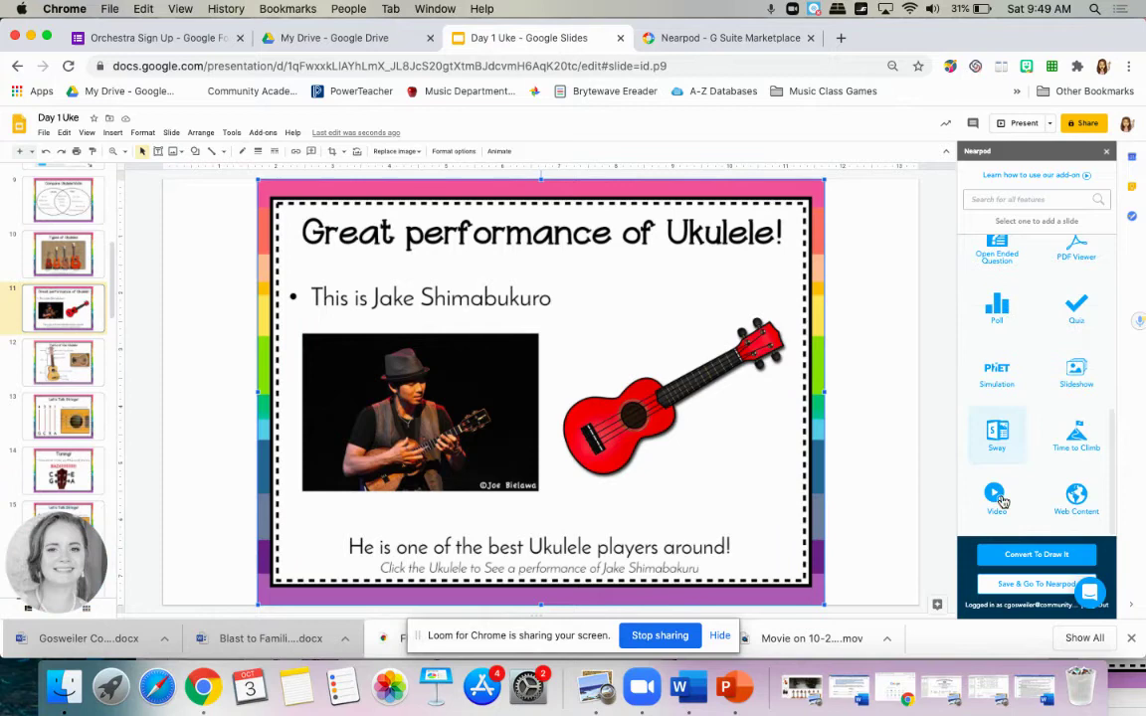
{"action": "left_click", "coordinate": [999, 496]}
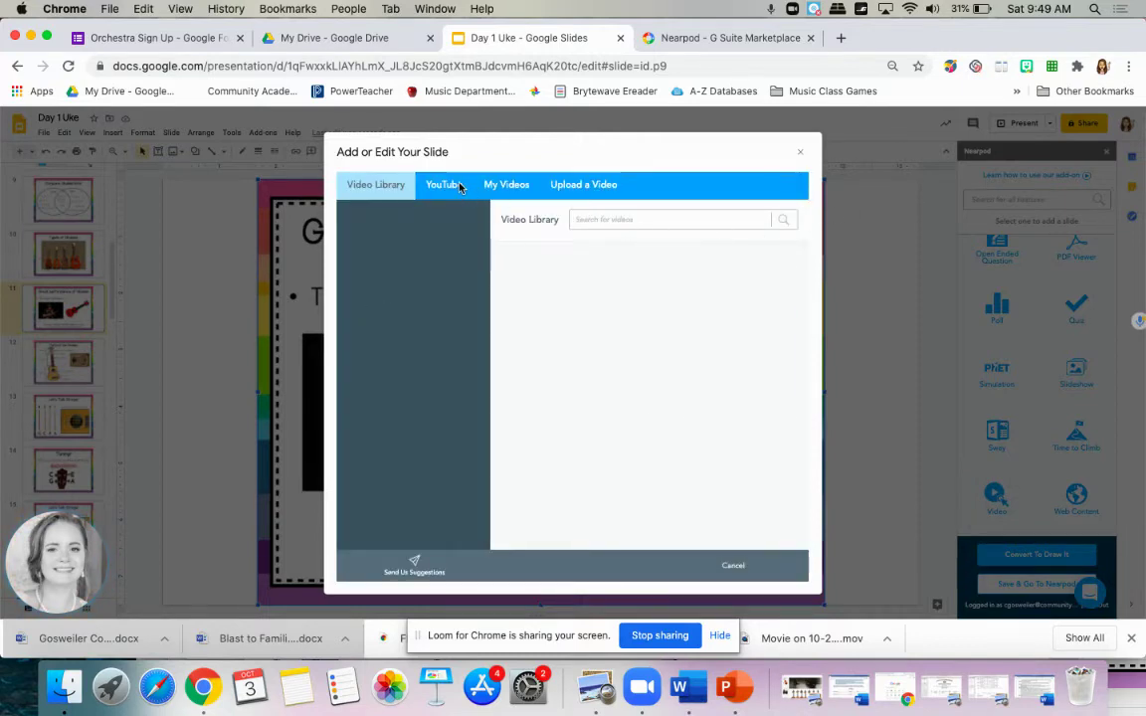
Search YouTube in the Nearpod video dialog using the pasted safeshare.tv link, which finds nothing.
{"action": "left_click", "coordinate": [456, 187]}
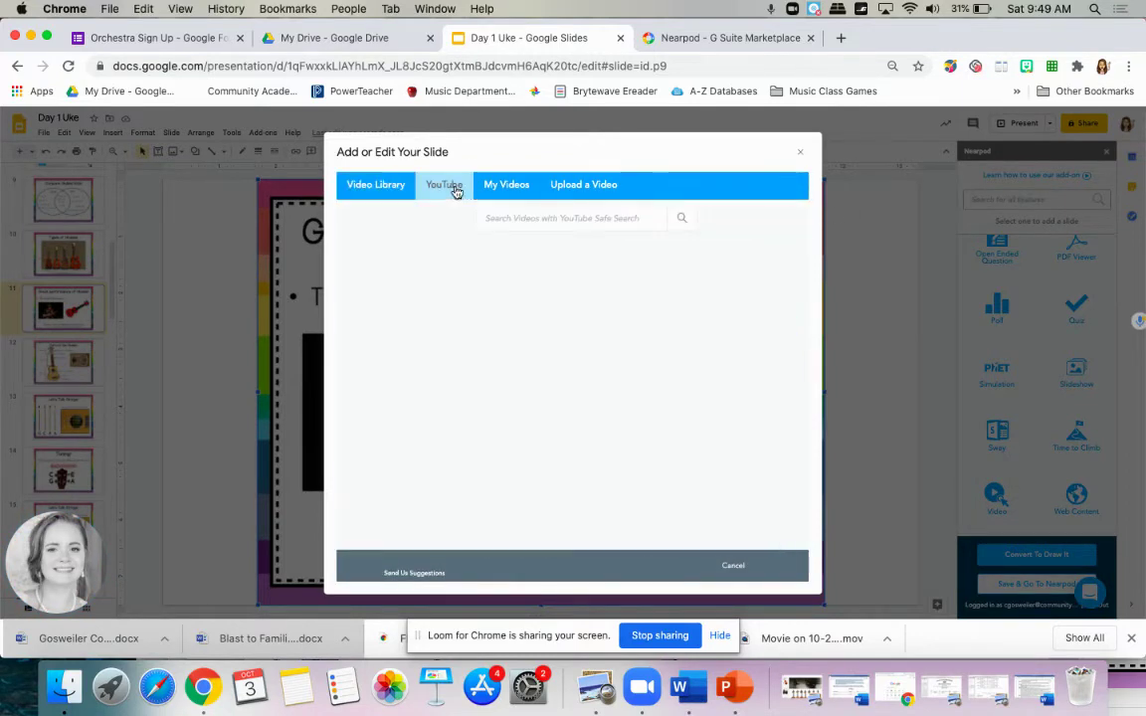
{"action": "left_click", "coordinate": [558, 218]}
{"action": "type", "text": "http://safeshare.tv/w/bbZQEiCxwN"}
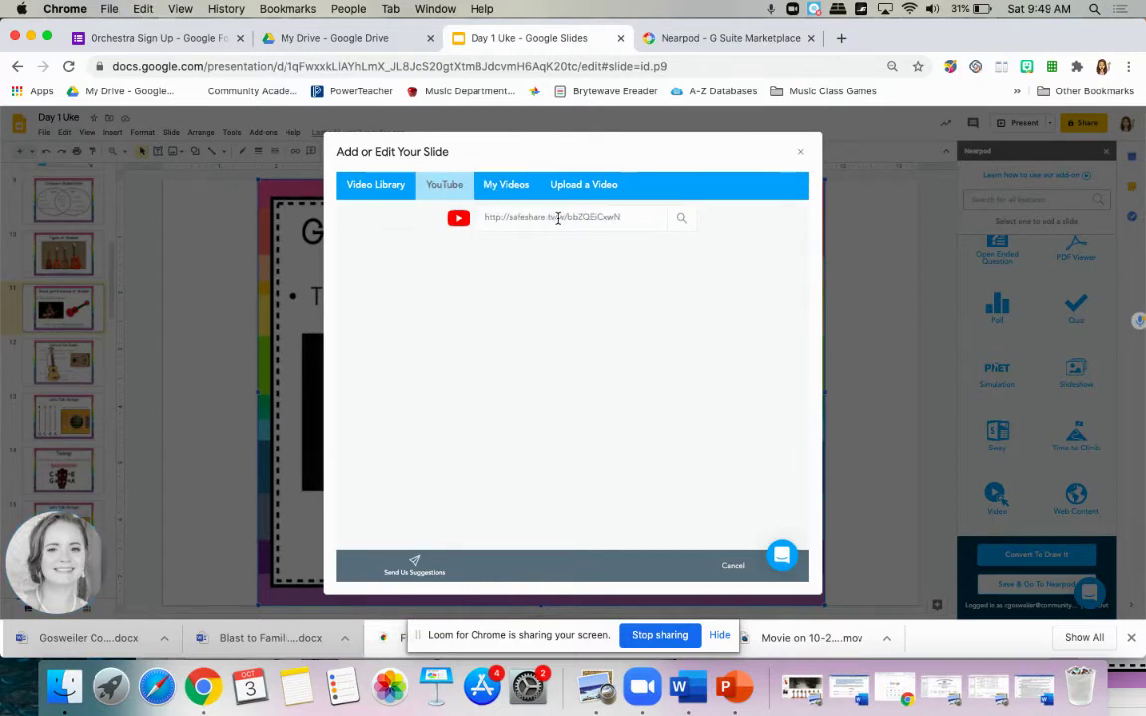
{"action": "left_click", "coordinate": [841, 38]}
Search Google for 'jake shi' YouTube videos and grab the Bohemian Rhapsody performance link.
{"action": "type", "text": "jake shi"}
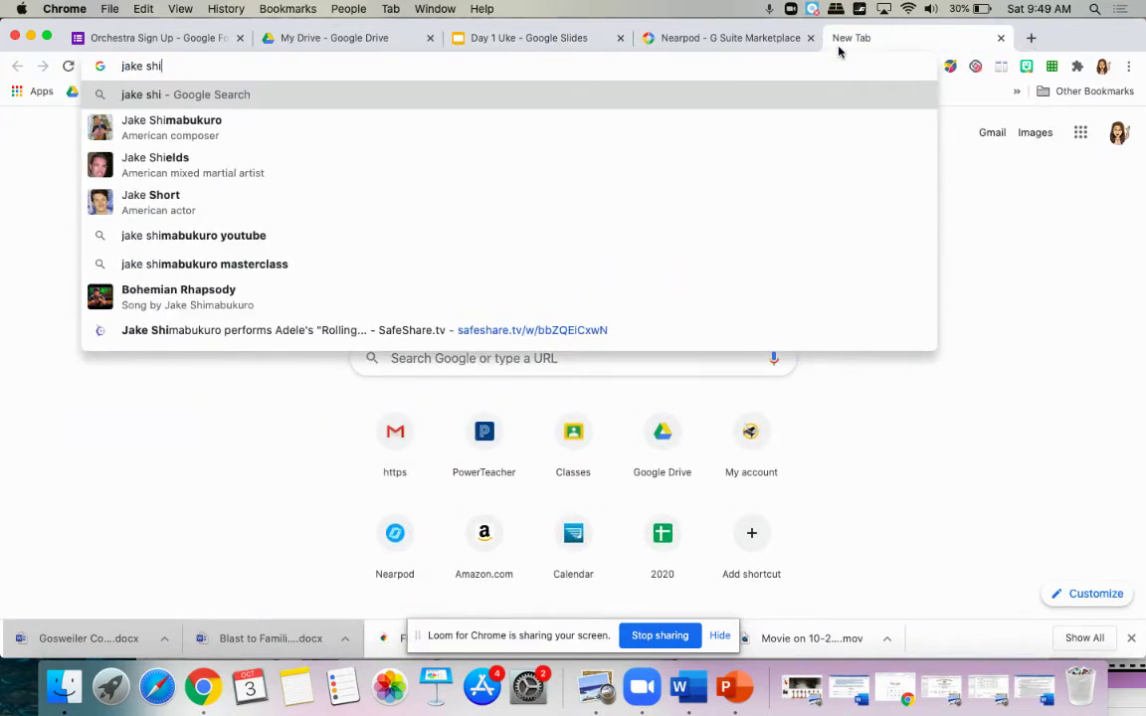
{"action": "key", "text": "Down"}
{"action": "key", "text": "Down"}
{"action": "key", "text": "Down"}
{"action": "key", "text": "Down"}
{"action": "key", "text": "Return"}
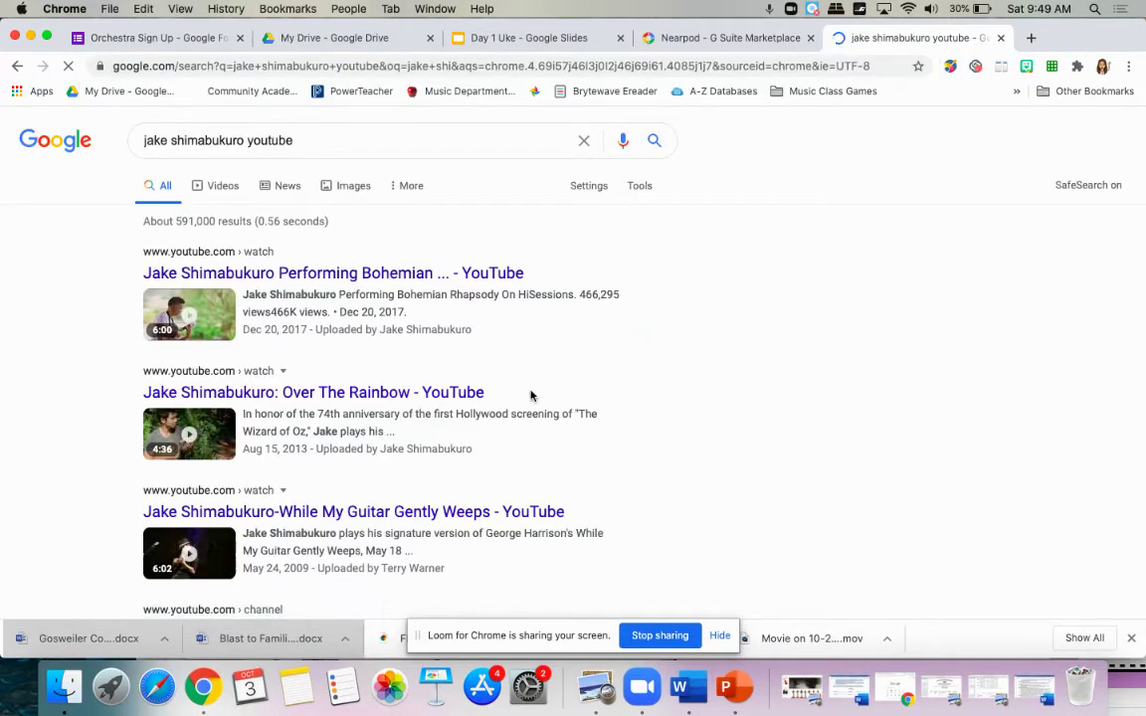
{"action": "scroll", "coordinate": [530, 393], "scroll_direction": "down", "scroll_amount": 1}
{"action": "scroll", "coordinate": [530, 393], "scroll_direction": "down", "scroll_amount": 2}
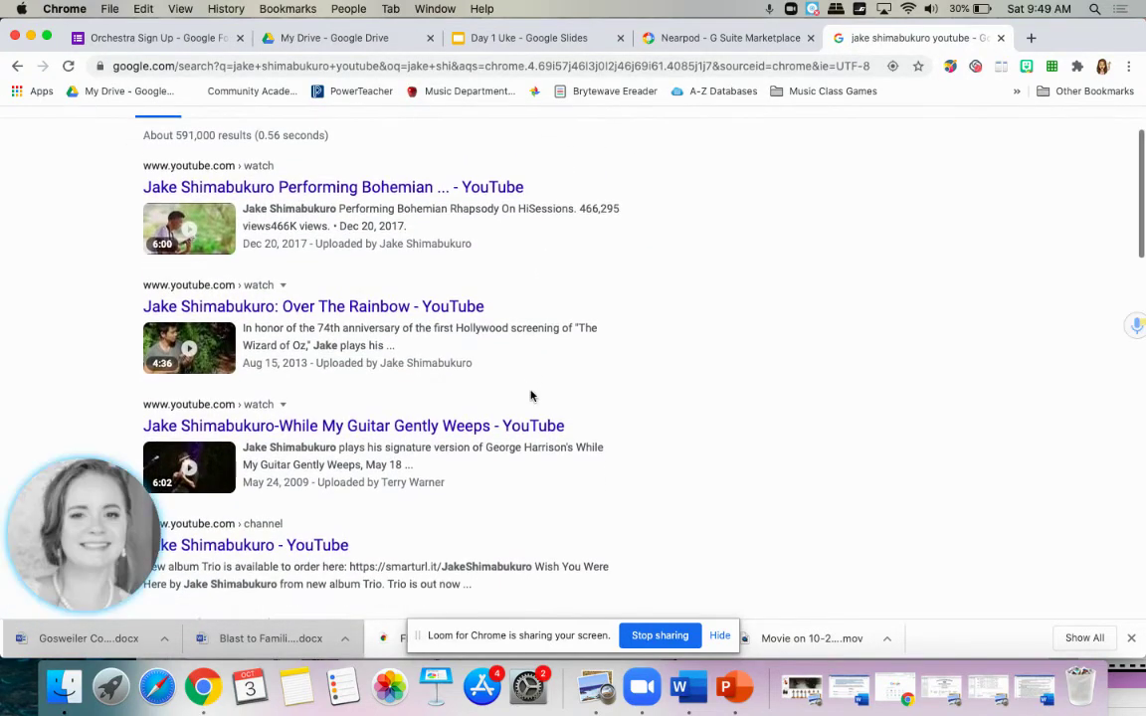
{"action": "scroll", "coordinate": [531, 394], "scroll_direction": "down", "scroll_amount": 3}
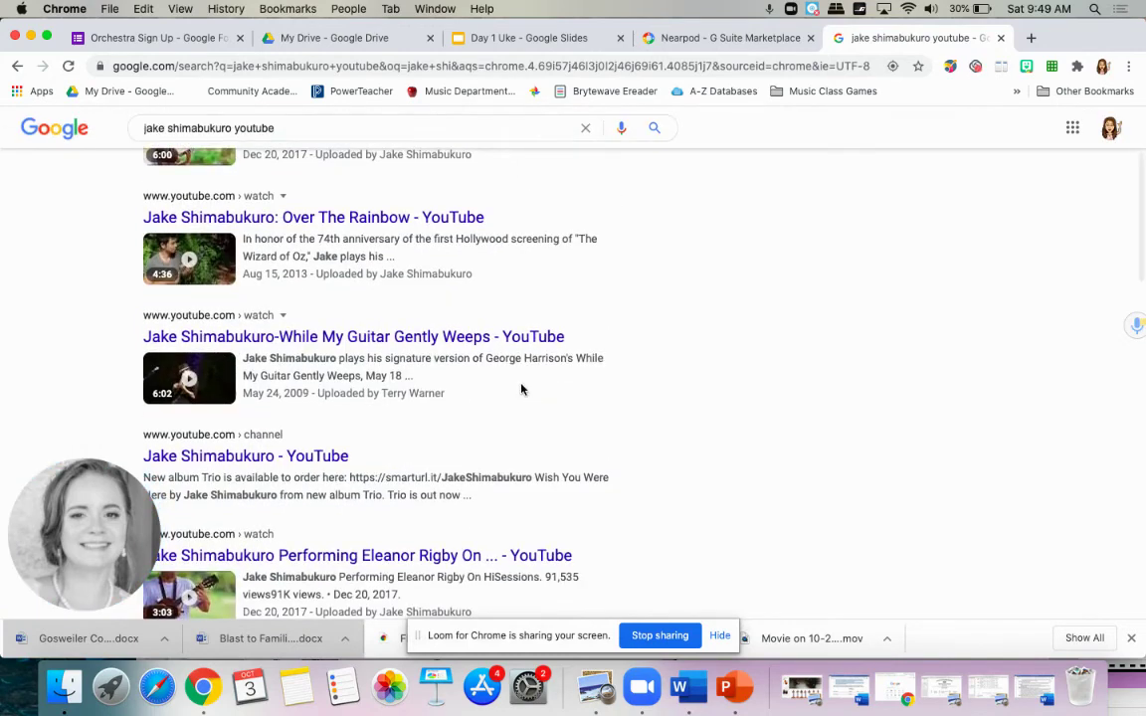
{"action": "scroll", "coordinate": [491, 342], "scroll_direction": "up", "scroll_amount": 2}
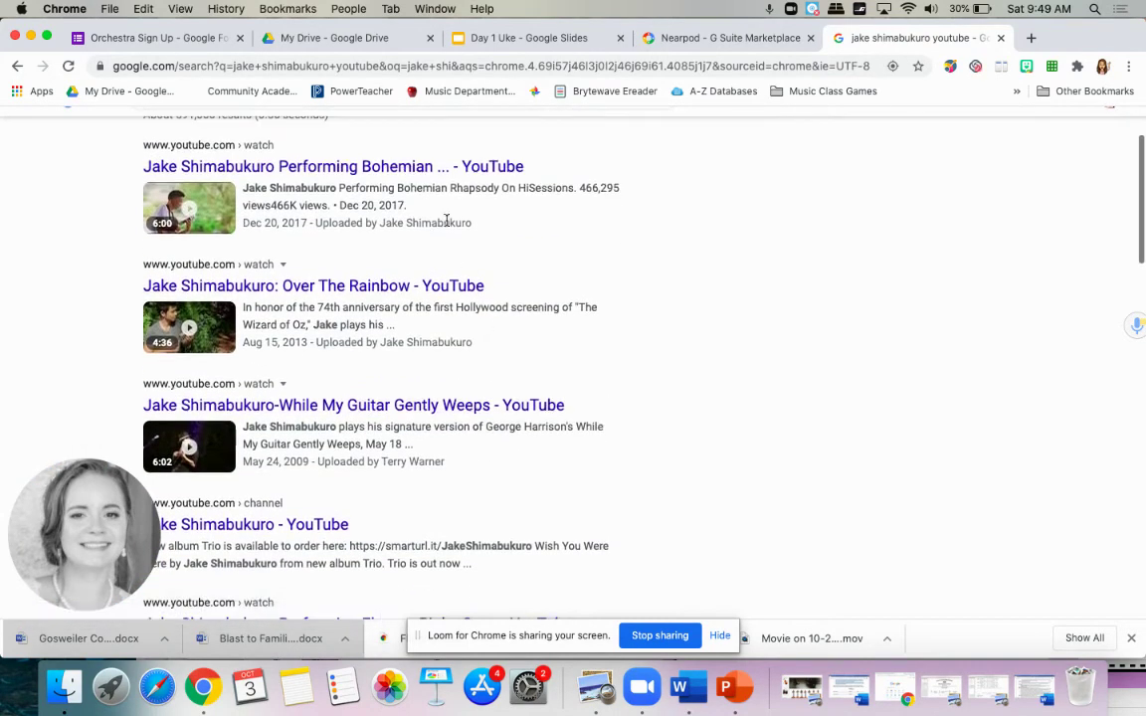
{"action": "left_click", "coordinate": [445, 166]}
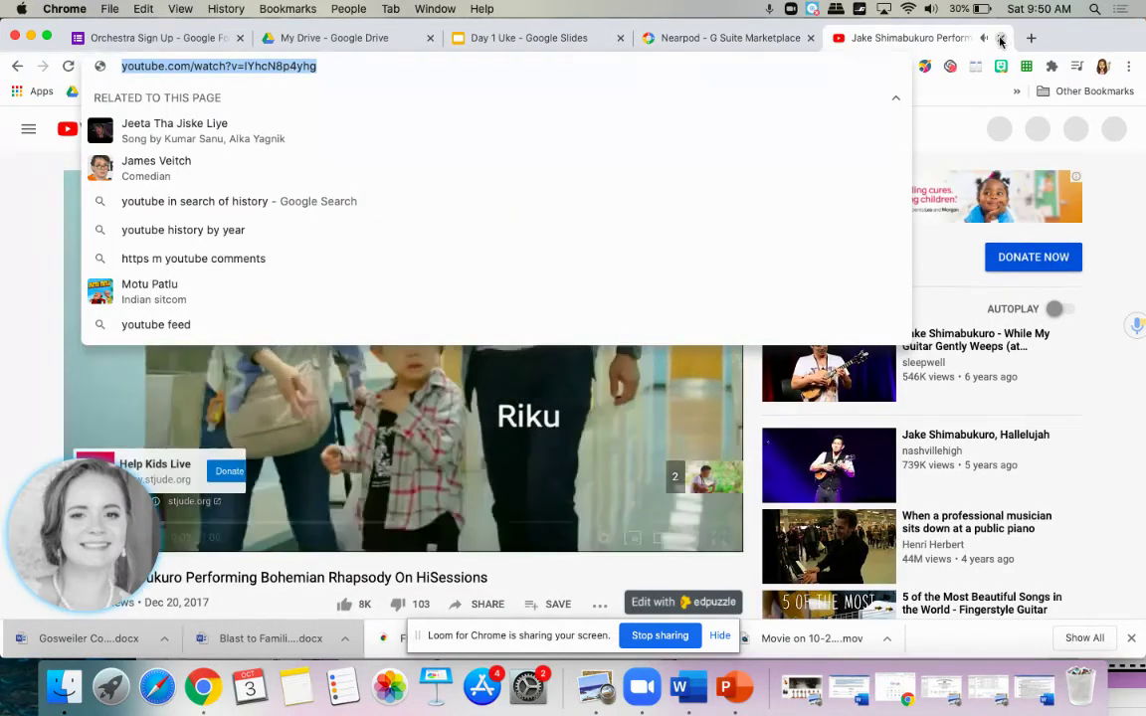
{"action": "left_click", "coordinate": [1001, 38]}
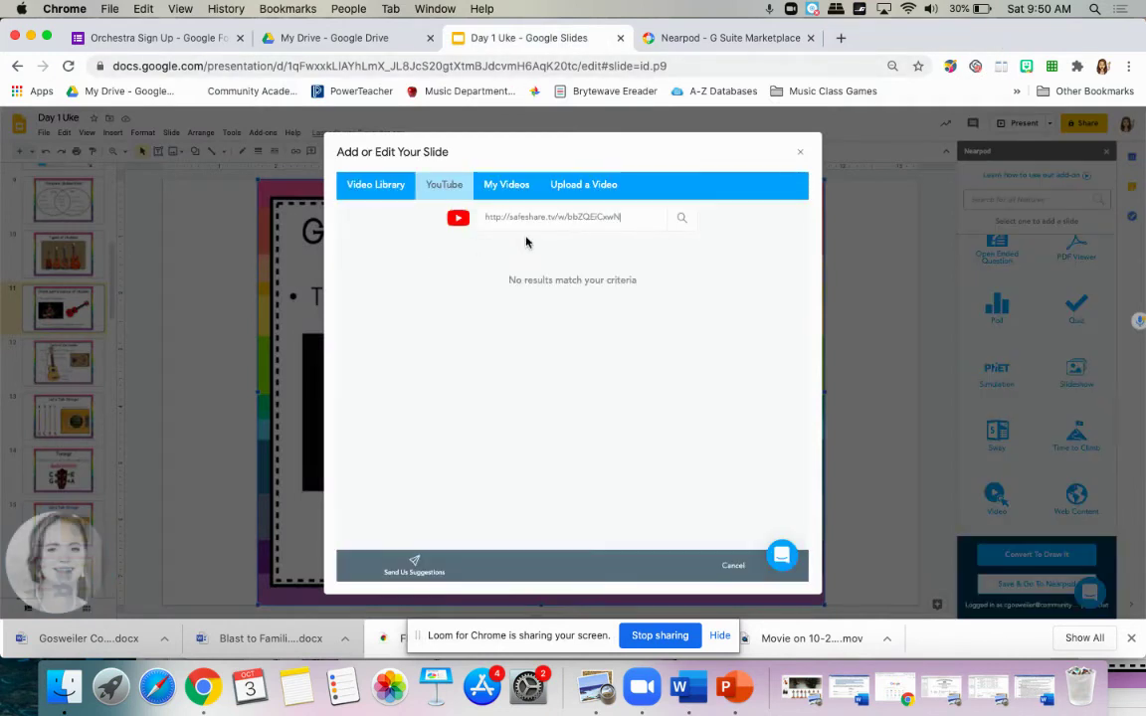
Replace the safeshare link with the YouTube URL, pick the Bohemian Rhapsody video, and save the slide.
{"action": "triple_click", "coordinate": [565, 217]}
{"action": "type", "text": "https://www.youtube.com/watch?v=lYhcN8p4yhg"}
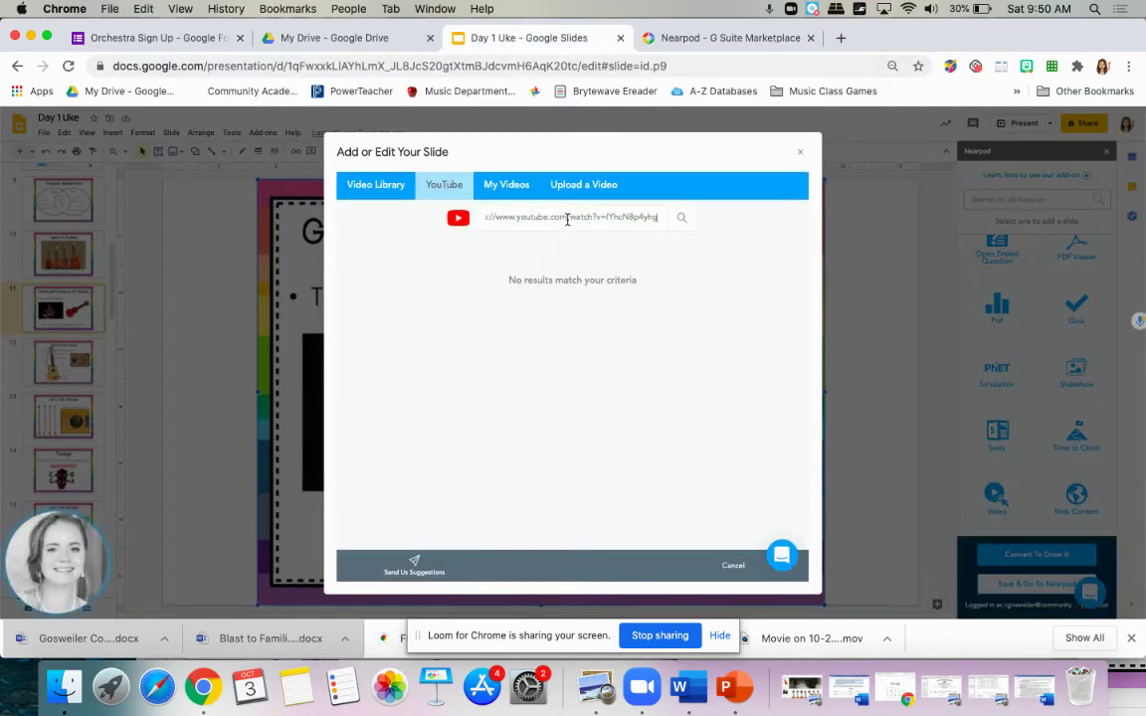
{"action": "left_click", "coordinate": [679, 228]}
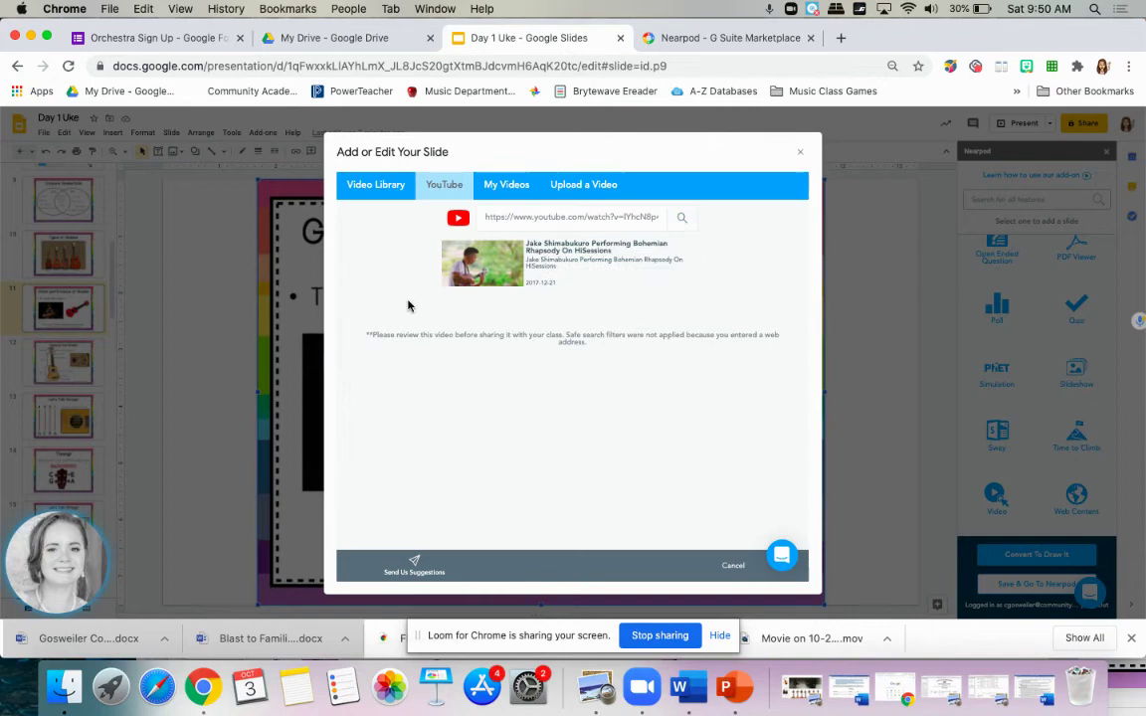
{"action": "left_click", "coordinate": [471, 288]}
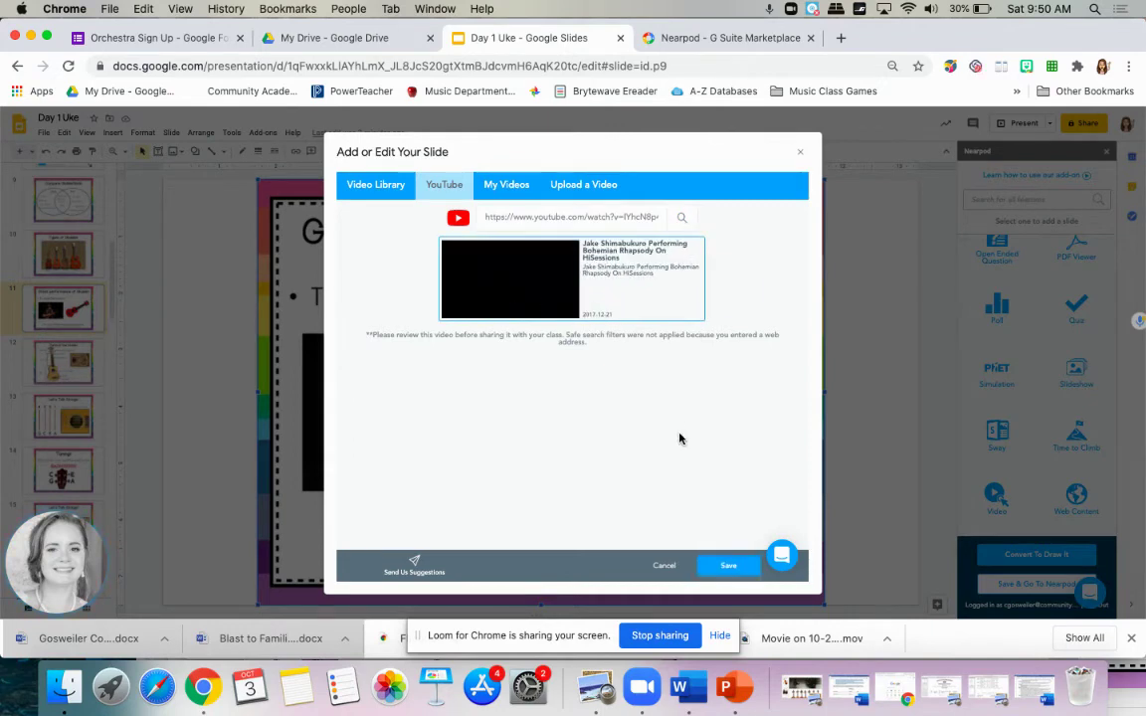
{"action": "left_click", "coordinate": [728, 565]}
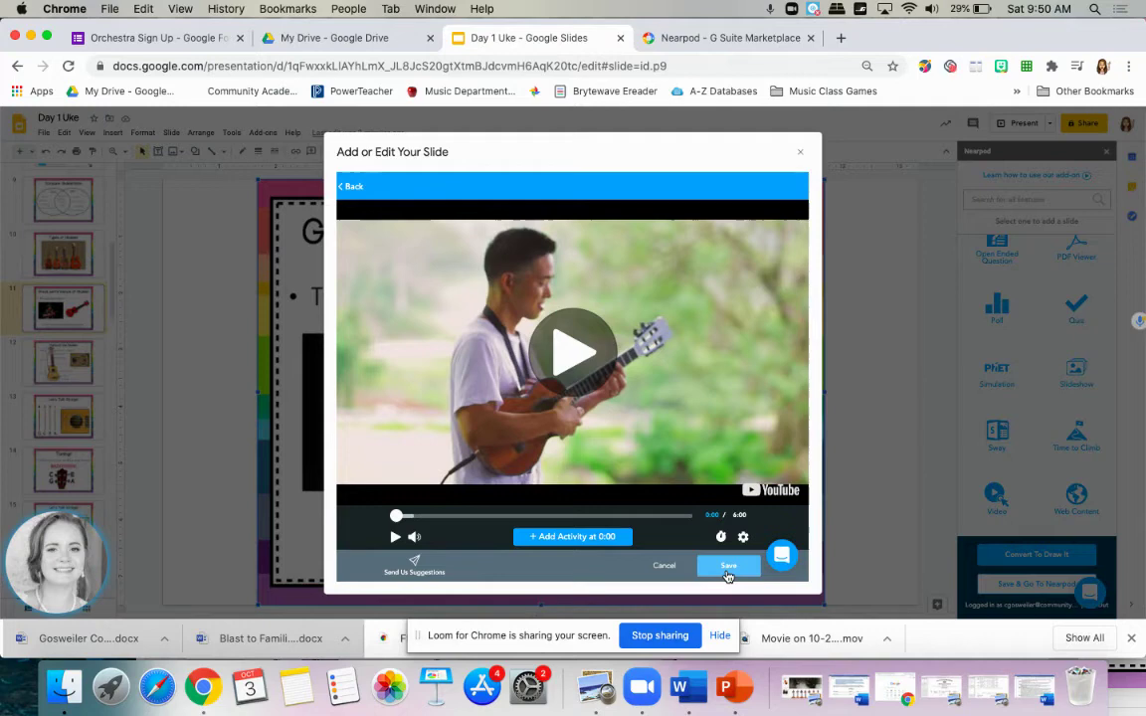
{"action": "left_click", "coordinate": [728, 574]}
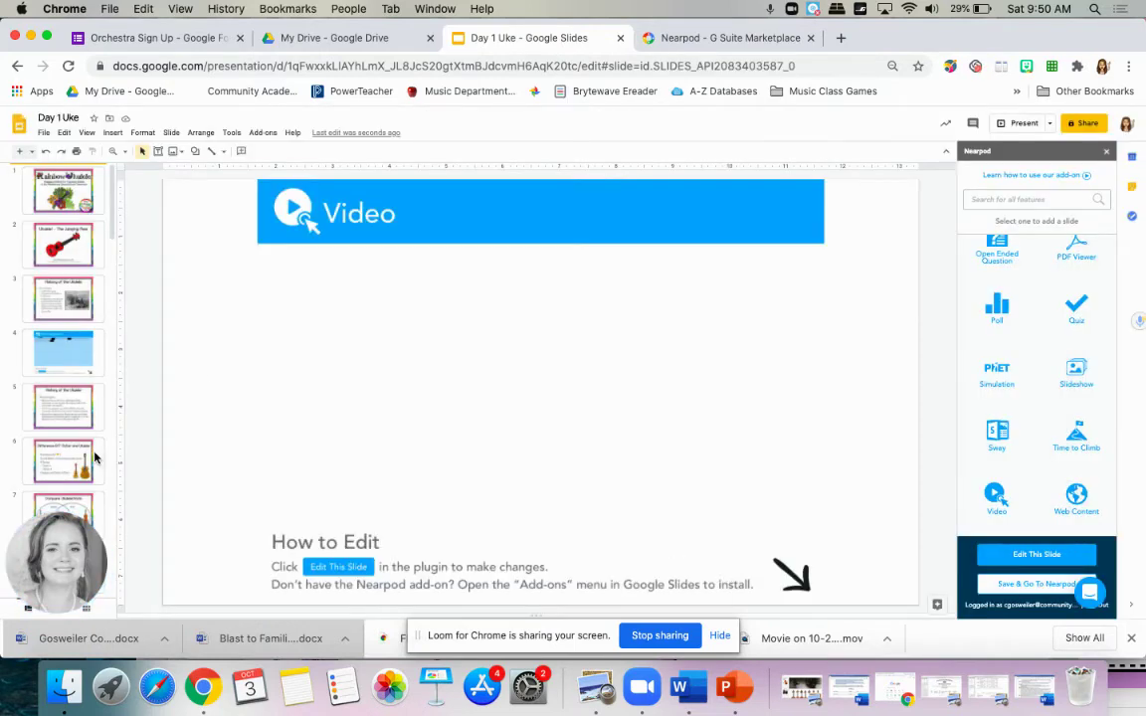
Review the Let's Tune Together, History and Tuning slides, then choose Save & Go To Nearpod.
{"action": "scroll", "coordinate": [94, 459], "scroll_direction": "down", "scroll_amount": 5}
{"action": "scroll", "coordinate": [95, 457], "scroll_direction": "down", "scroll_amount": 8}
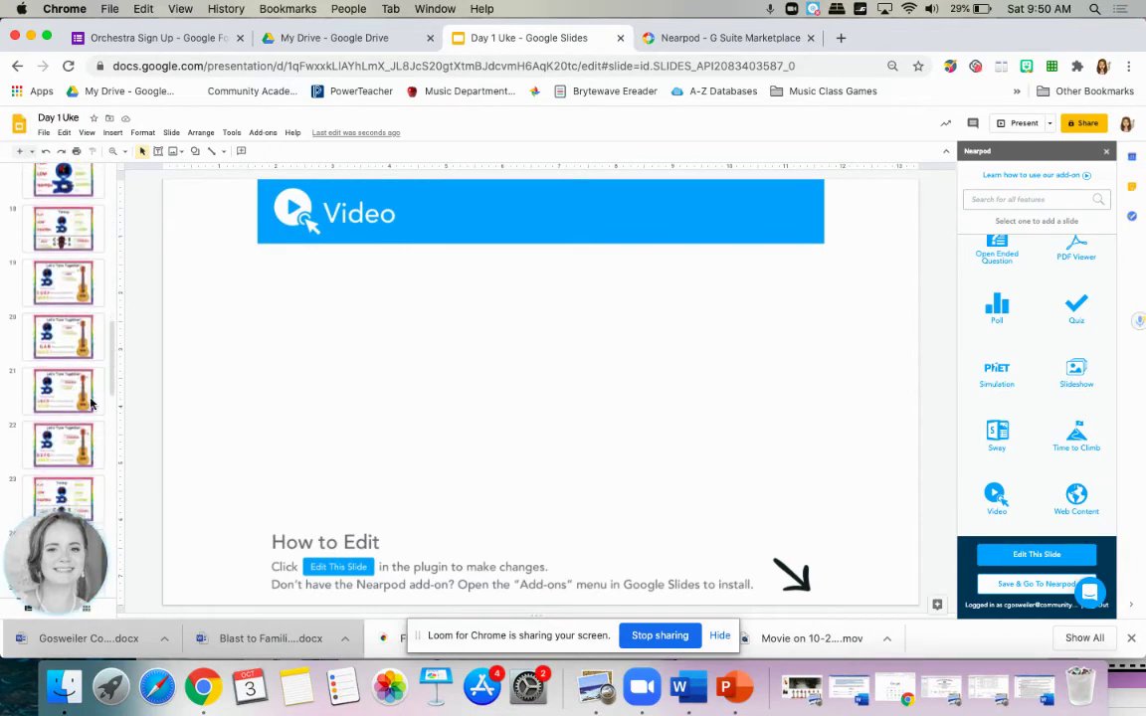
{"action": "left_click", "coordinate": [59, 441]}
{"action": "scroll", "coordinate": [60, 418], "scroll_direction": "up", "scroll_amount": 15}
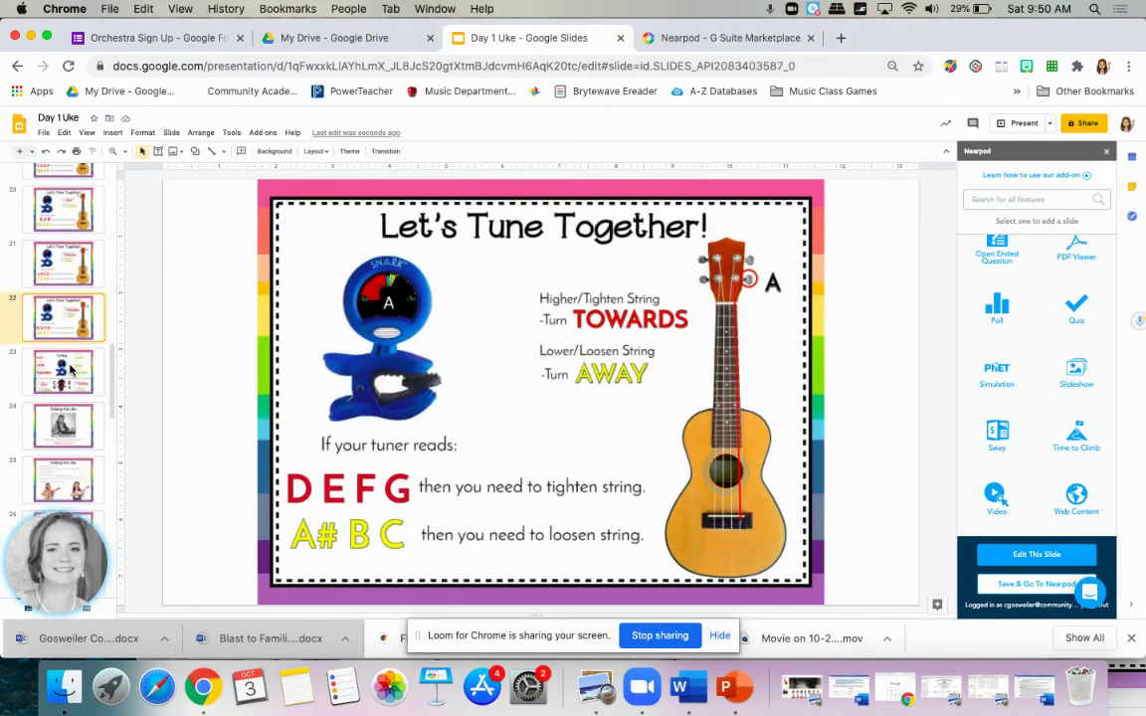
{"action": "left_click", "coordinate": [63, 304]}
{"action": "left_click", "coordinate": [69, 371]}
{"action": "scroll", "coordinate": [68, 363], "scroll_direction": "down", "scroll_amount": 14}
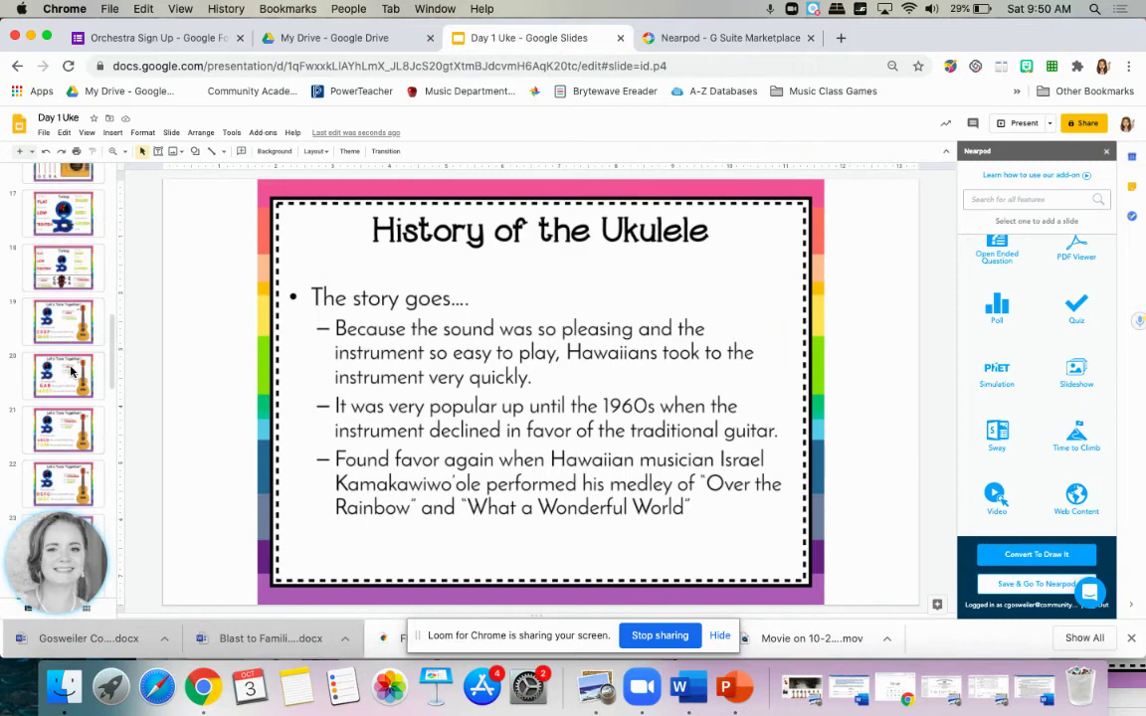
{"action": "left_click", "coordinate": [62, 340]}
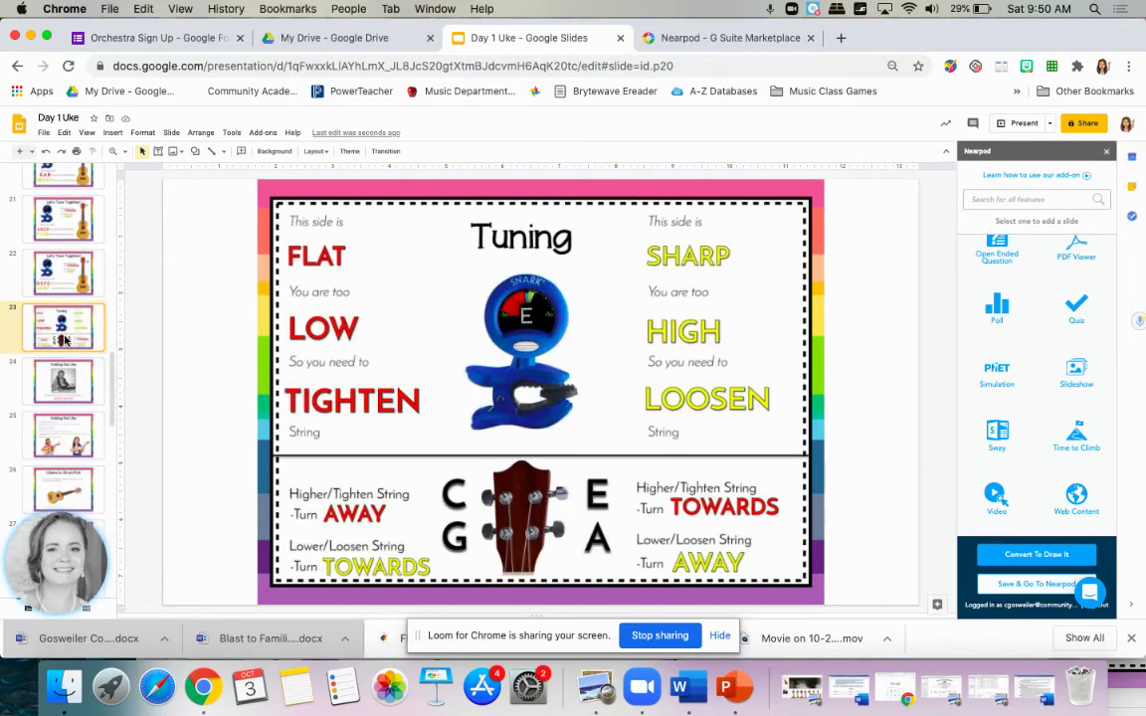
{"action": "scroll", "coordinate": [64, 340], "scroll_direction": "down", "scroll_amount": 12}
{"action": "scroll", "coordinate": [64, 340], "scroll_direction": "down", "scroll_amount": 2}
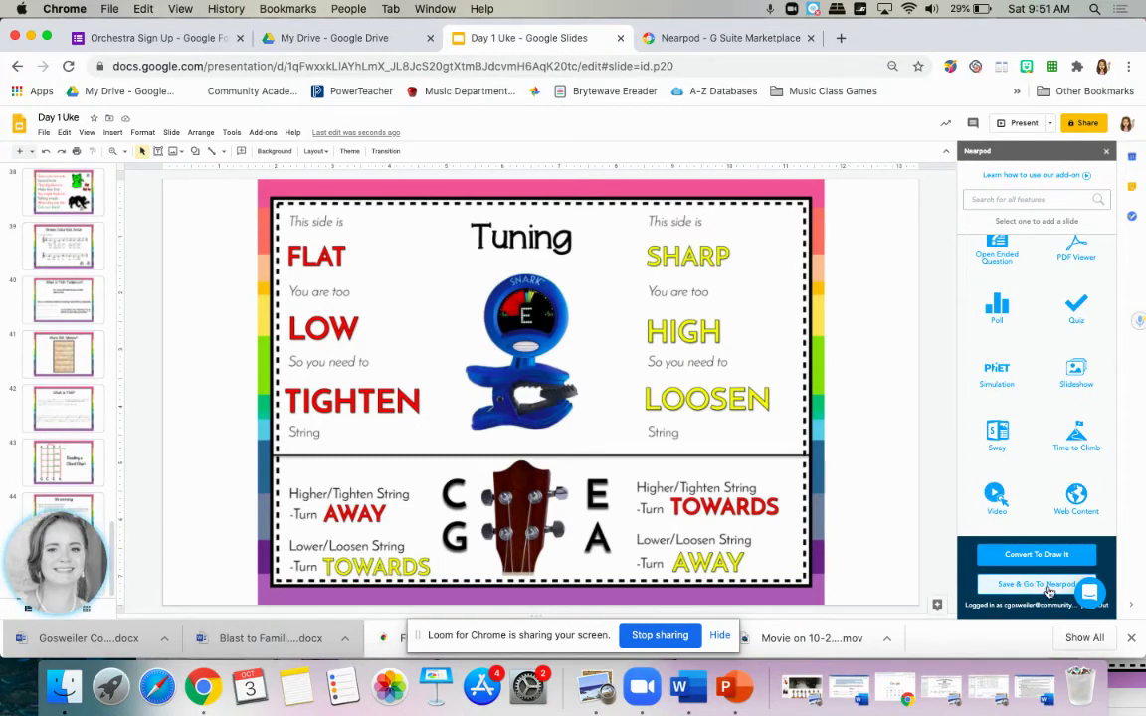
{"action": "left_click", "coordinate": [1048, 591]}
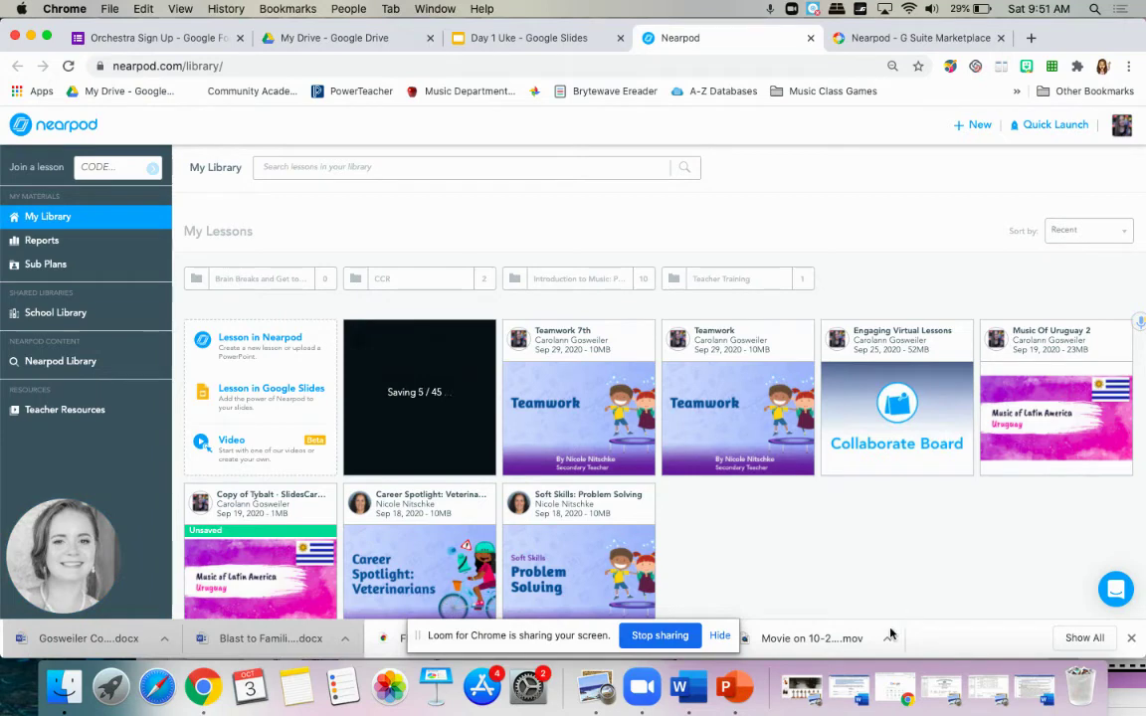
Wait in My Library until all 45 slides of Day 1 Uke finish saving.
{"action": "mouse_move", "coordinate": [511, 532]}
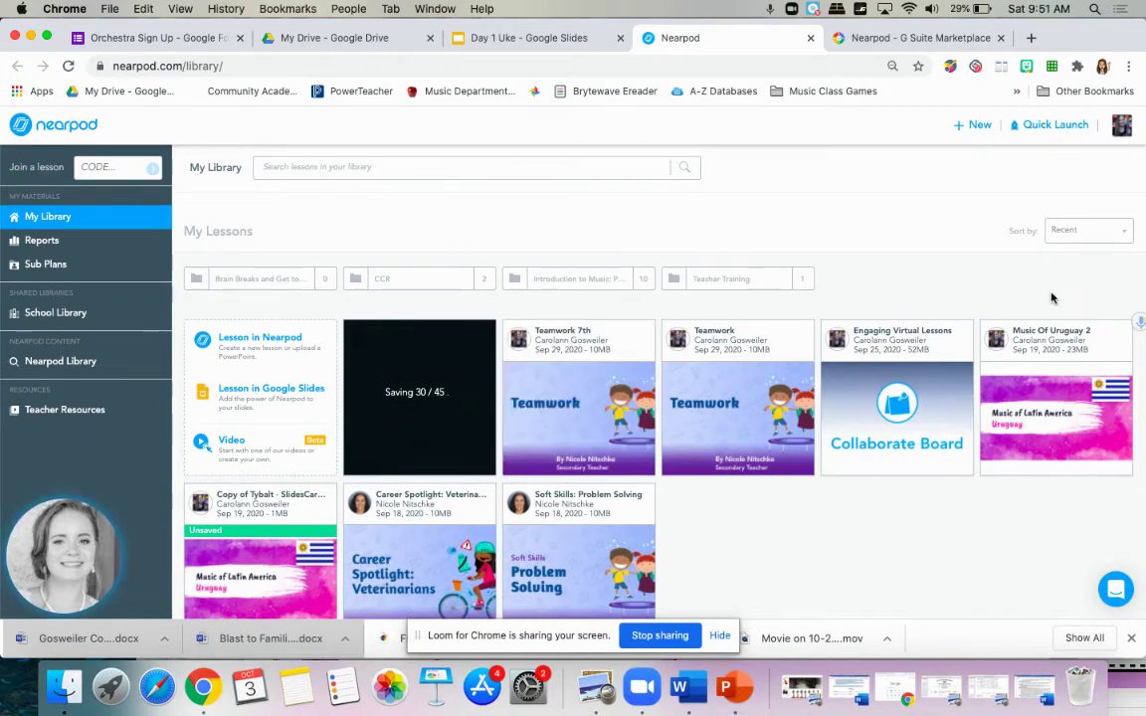
{"action": "mouse_move", "coordinate": [273, 491]}
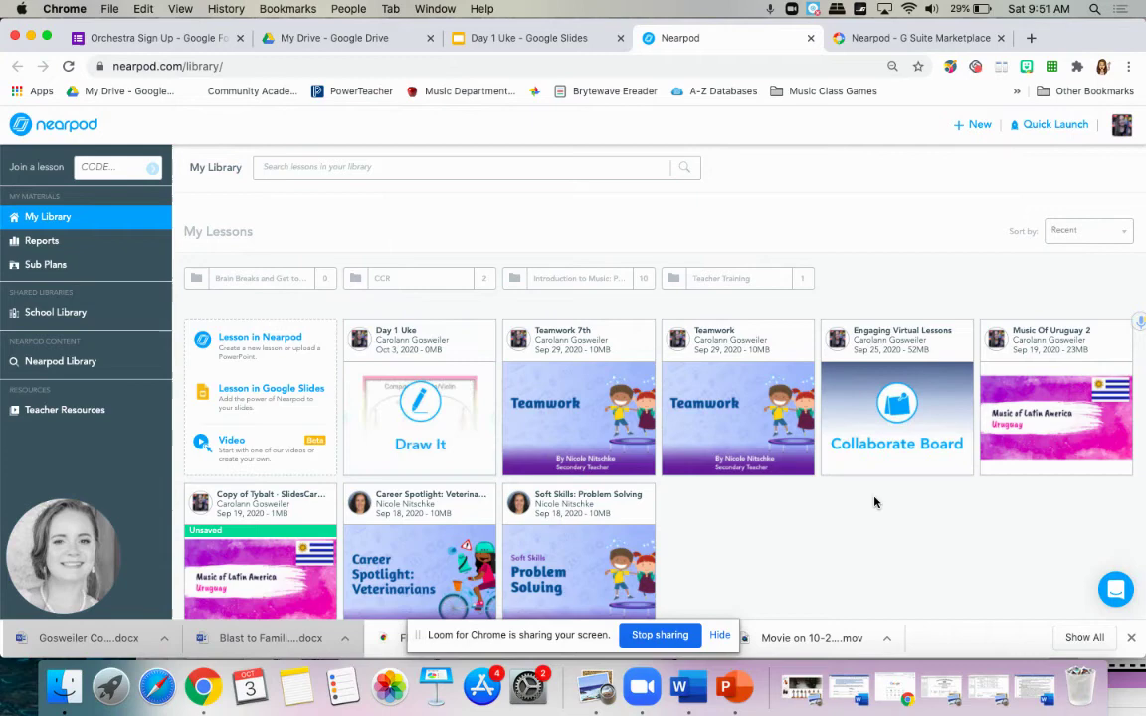
{"action": "mouse_move", "coordinate": [437, 410]}
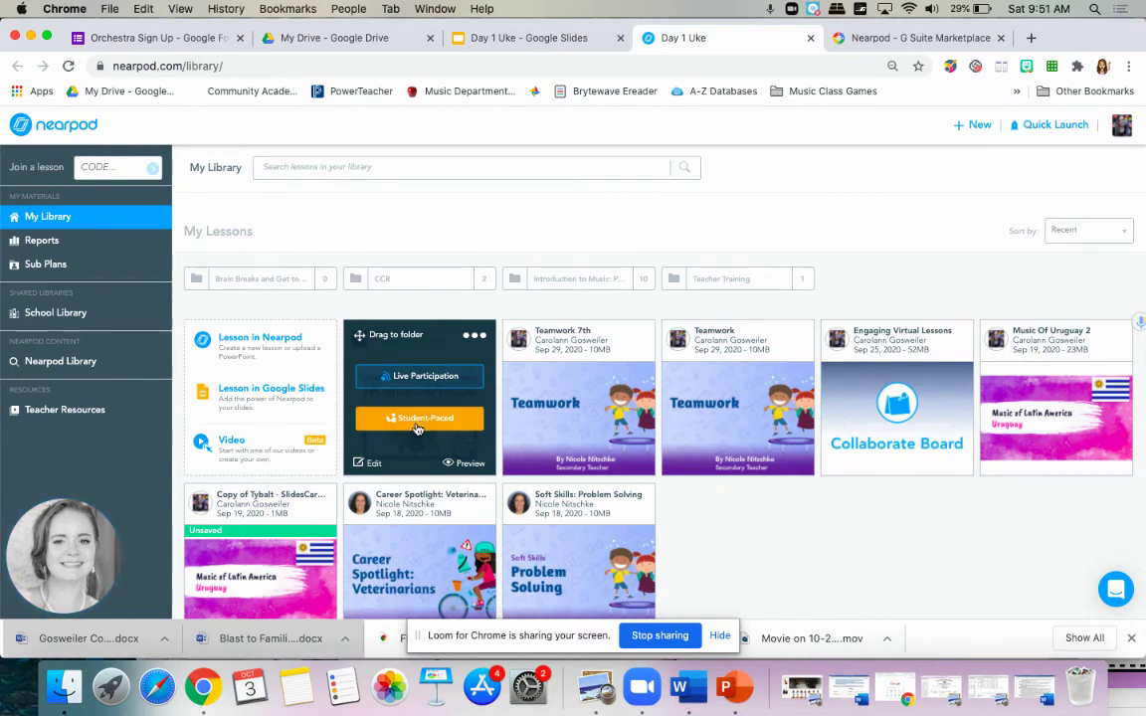
Launch Day 1 Uke student-paced twice and review its two active sessions.
{"action": "left_click", "coordinate": [417, 419]}
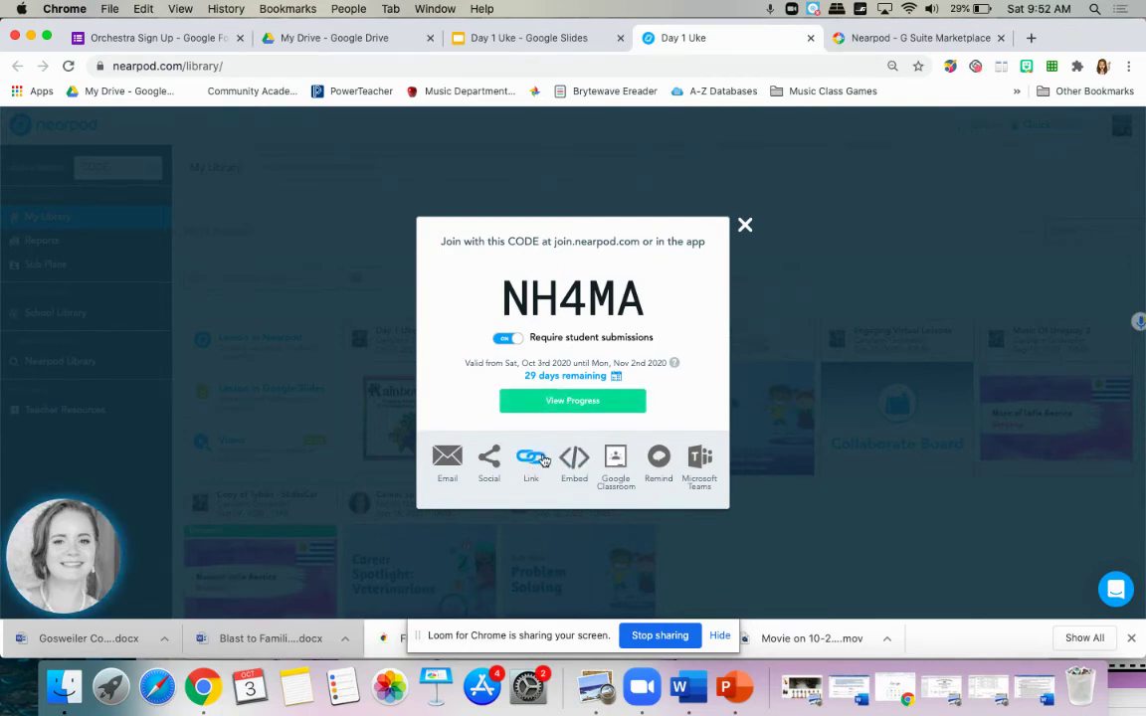
{"action": "left_click", "coordinate": [744, 228]}
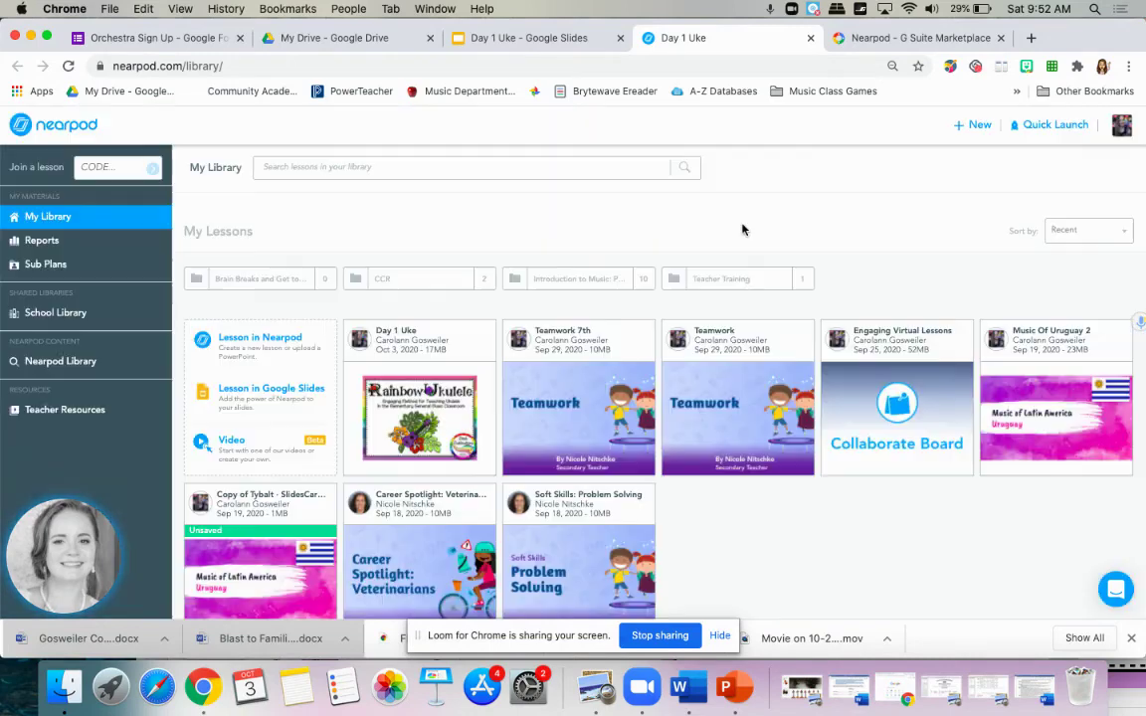
{"action": "left_click", "coordinate": [409, 422]}
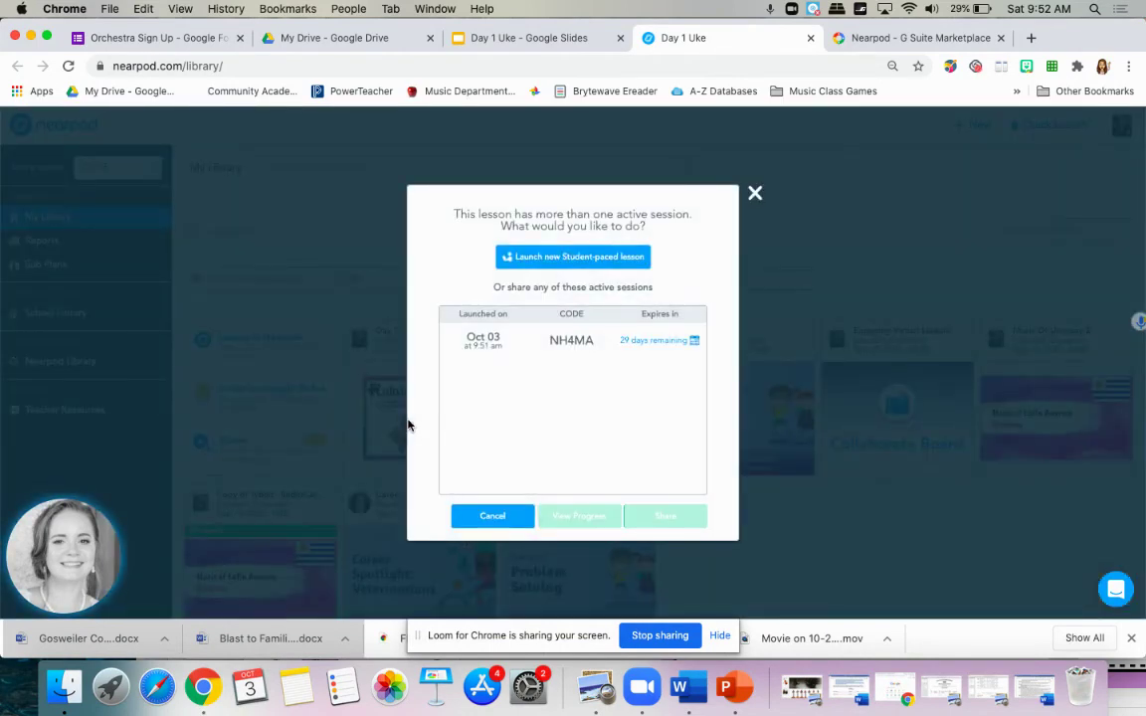
{"action": "left_click", "coordinate": [581, 260]}
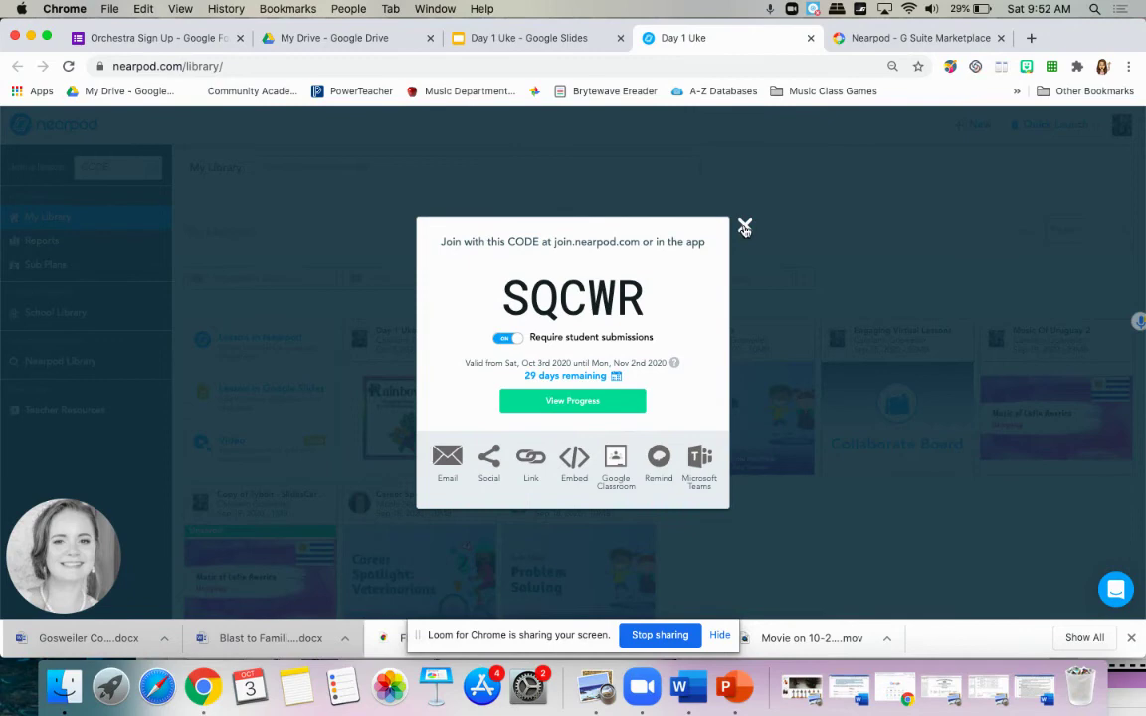
{"action": "left_click", "coordinate": [744, 227]}
{"action": "left_click", "coordinate": [398, 422]}
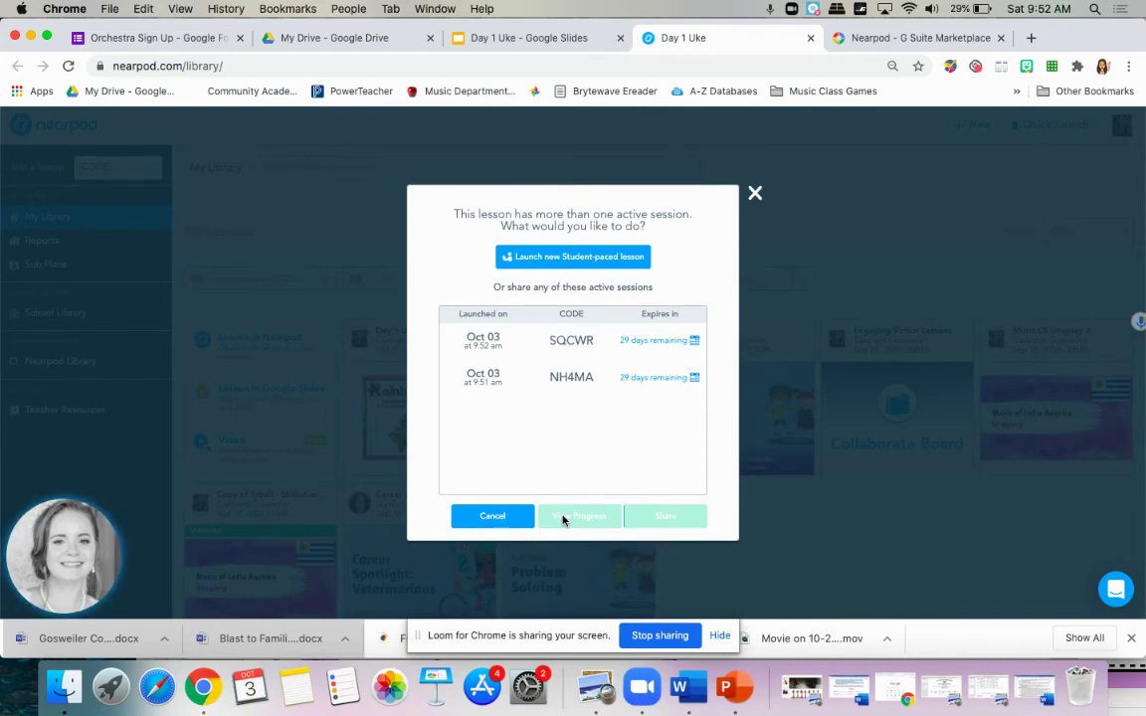
{"action": "left_click", "coordinate": [755, 193]}
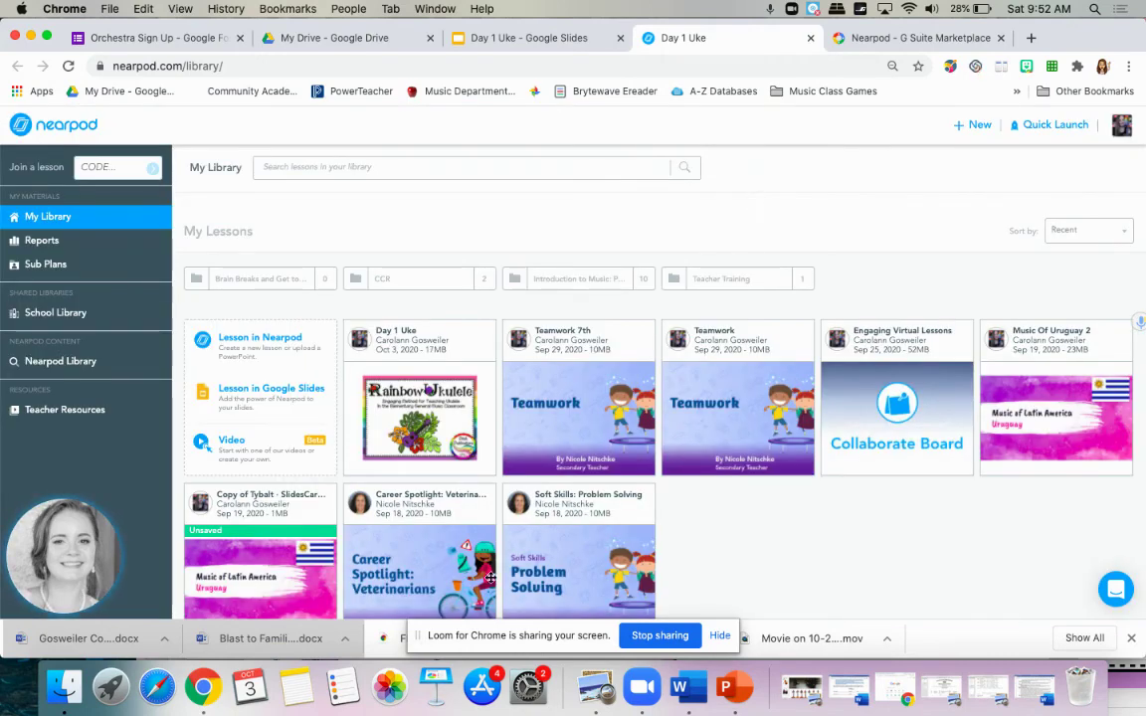
Preview Day 1 Uke full screen from its Rainbow Ukulele title slide.
{"action": "mouse_move", "coordinate": [494, 581]}
{"action": "mouse_move", "coordinate": [473, 343]}
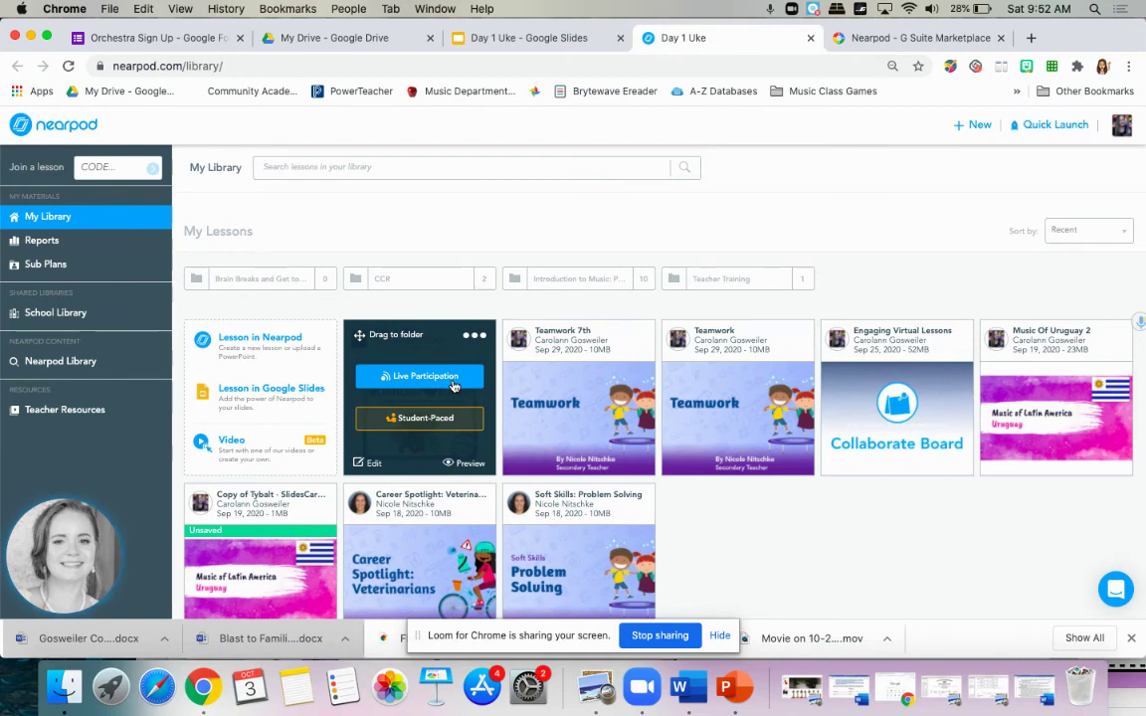
{"action": "left_click", "coordinate": [455, 467]}
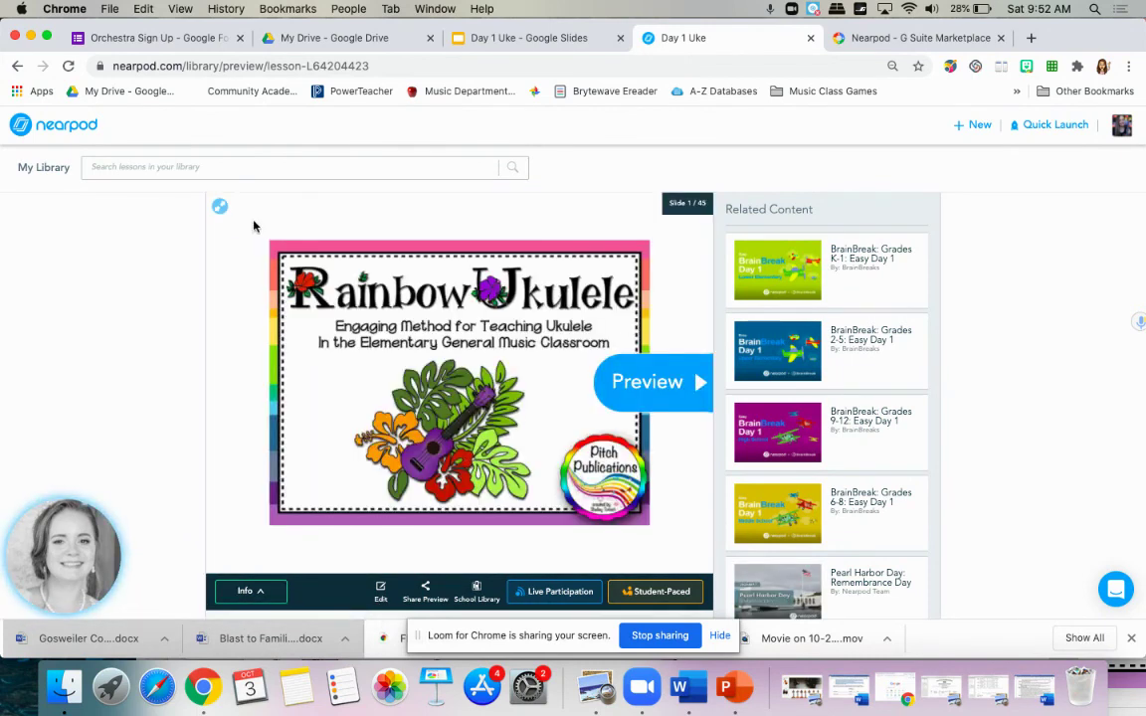
{"action": "left_click", "coordinate": [218, 207]}
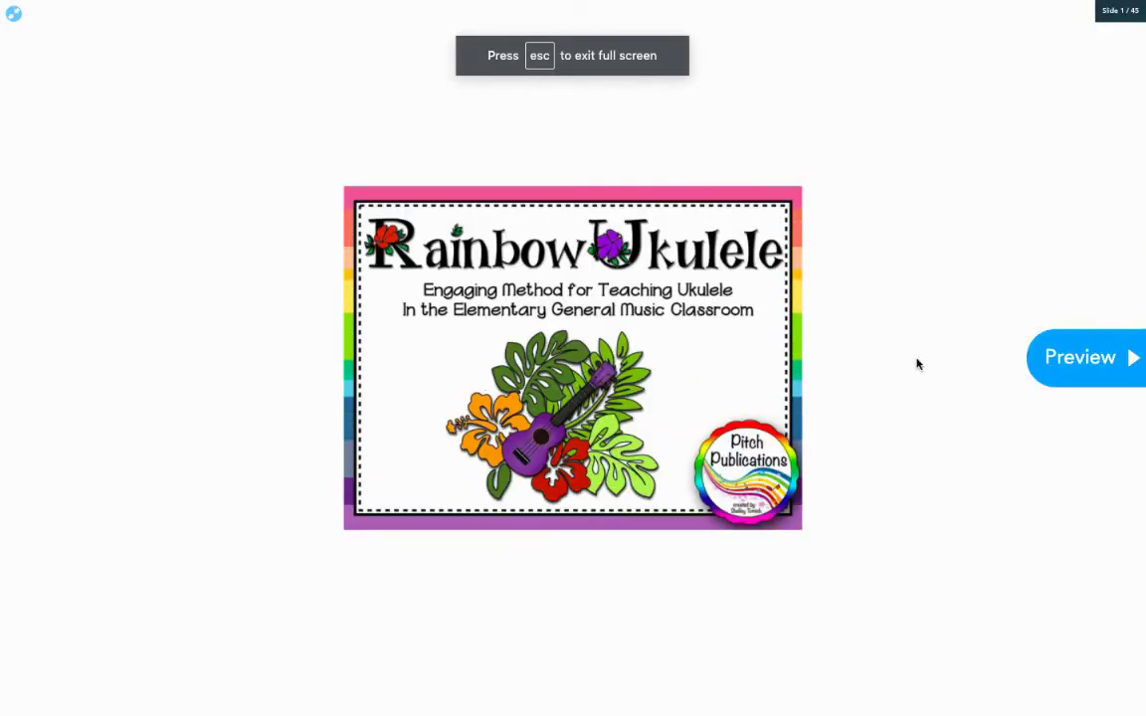
Page the preview through Jumping Flea, History of the Ukulele and the fill-in-the-blanks activity.
{"action": "left_click", "coordinate": [1047, 364]}
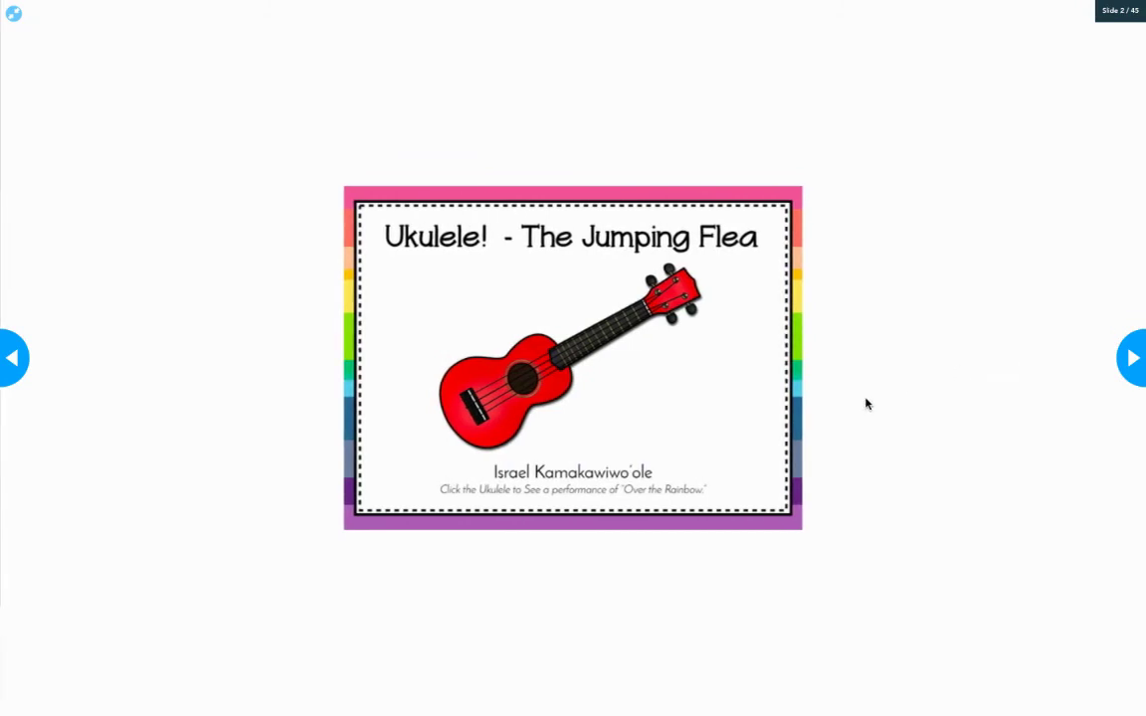
{"action": "left_click", "coordinate": [1138, 358]}
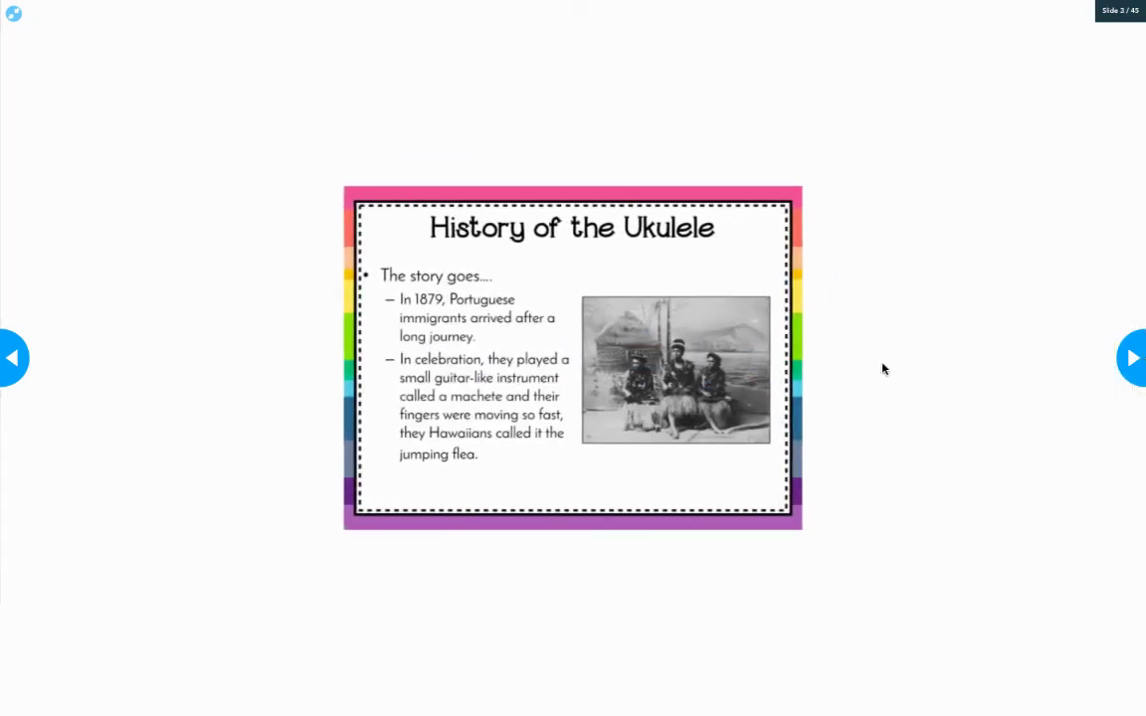
{"action": "left_click", "coordinate": [4, 364]}
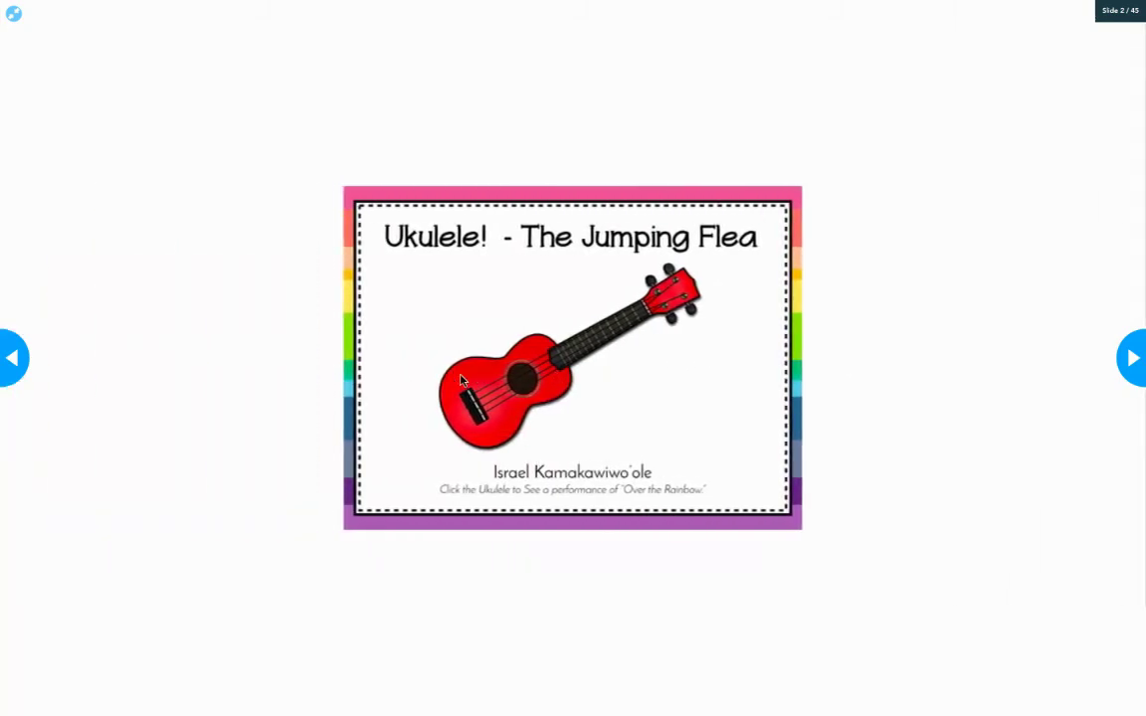
{"action": "left_click", "coordinate": [1133, 363]}
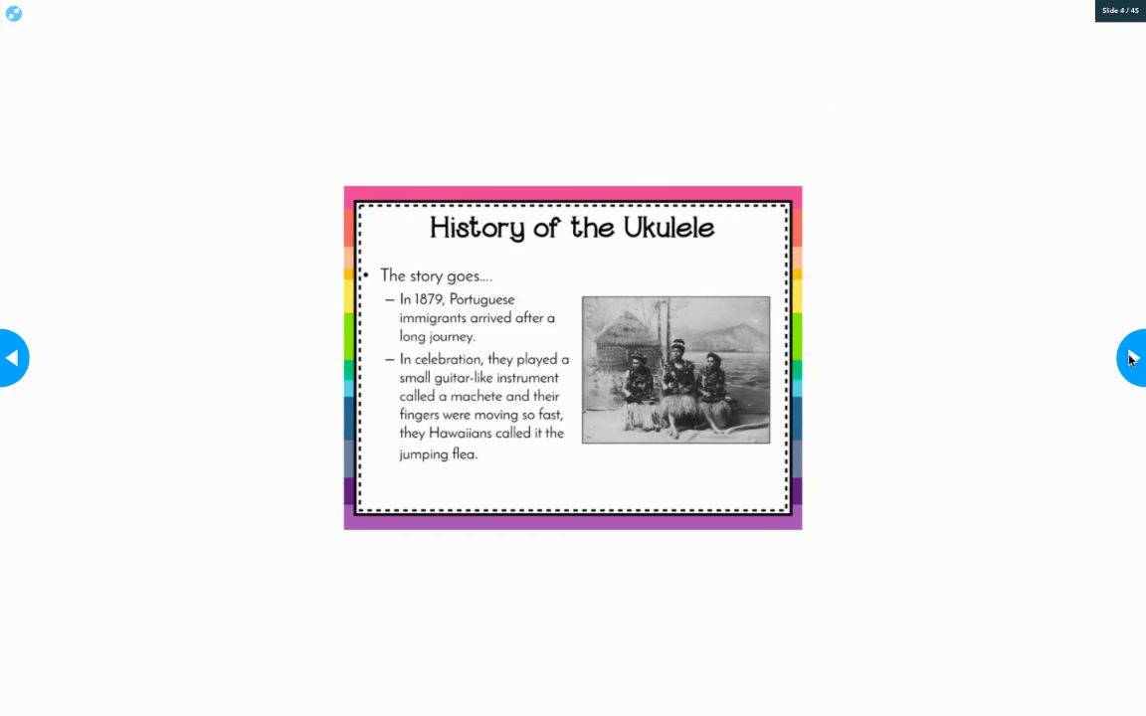
{"action": "left_click", "coordinate": [1130, 360]}
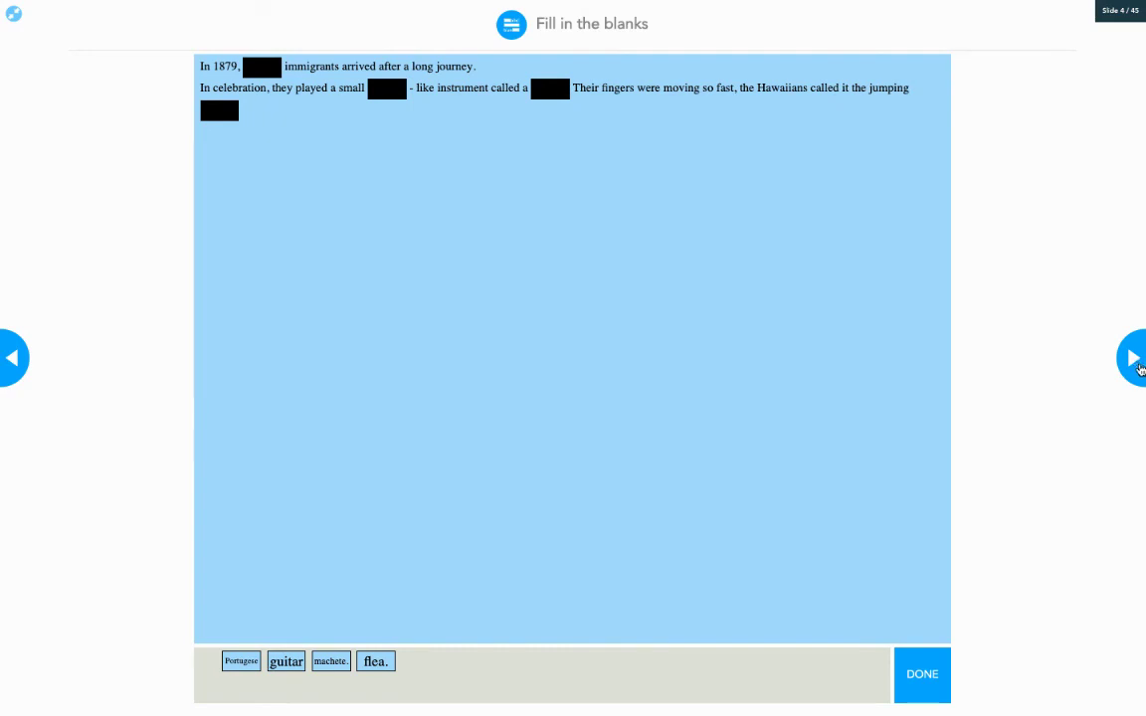
{"action": "left_click", "coordinate": [1136, 364]}
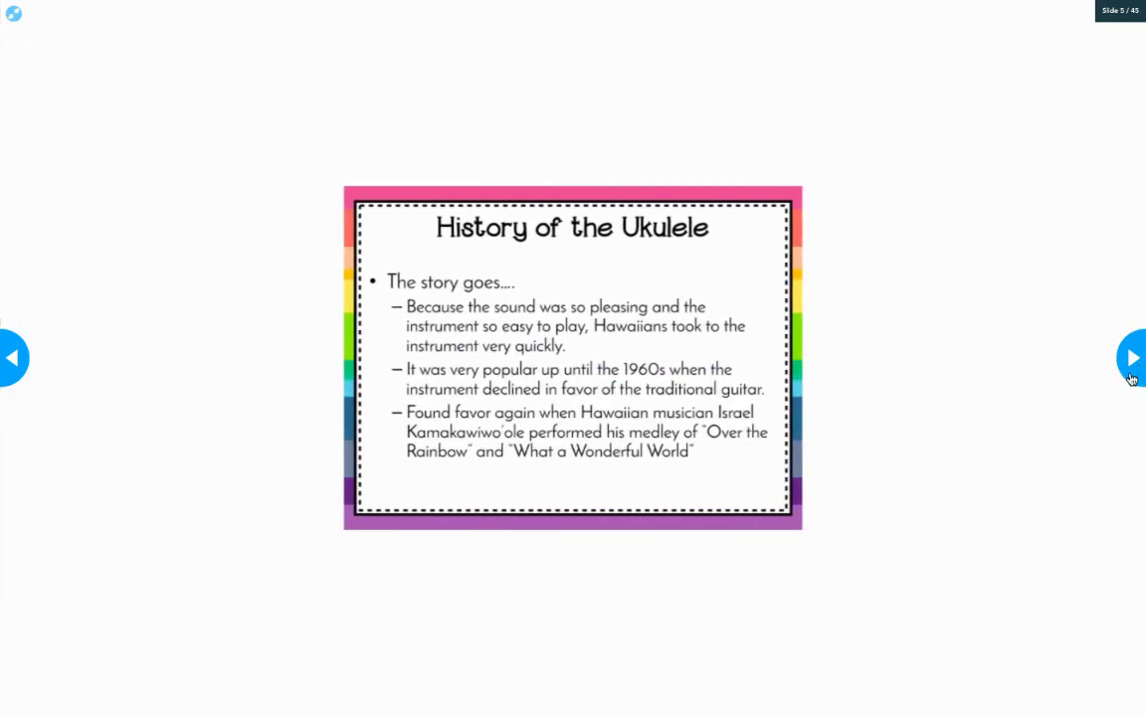
Continue past the Venn diagram and Types of Ukuleles to Tuning!, then exit full screen.
{"action": "left_click", "coordinate": [1131, 375]}
{"action": "left_click", "coordinate": [1131, 375]}
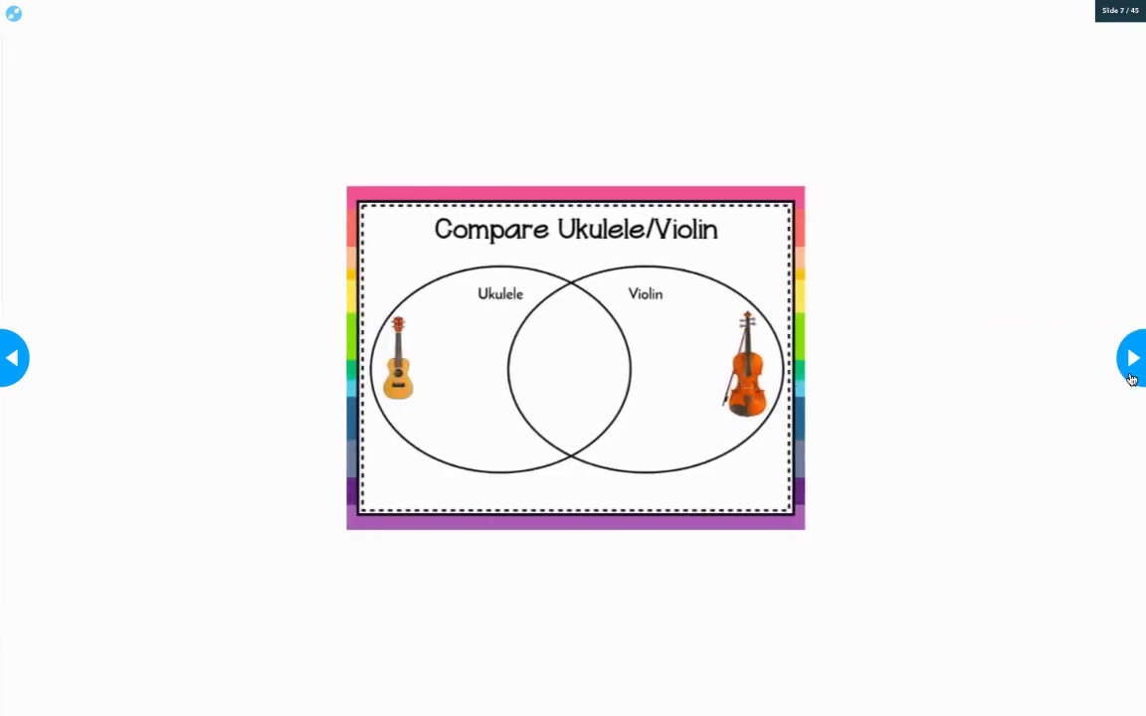
{"action": "left_click", "coordinate": [1131, 375]}
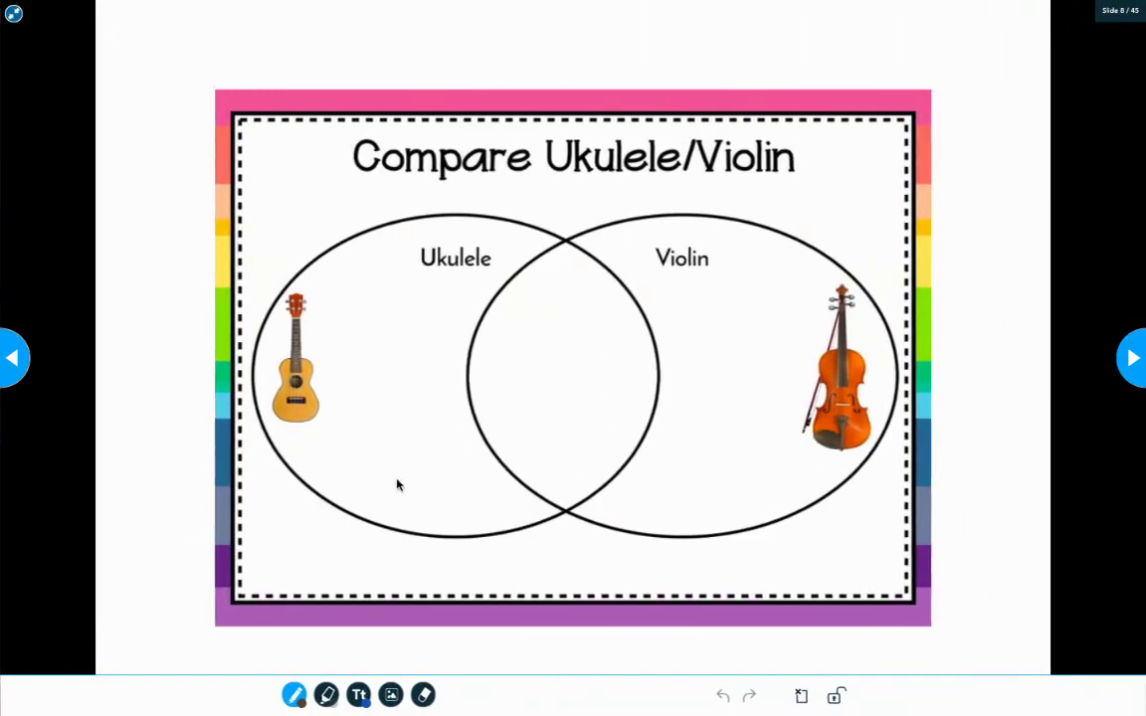
{"action": "left_click", "coordinate": [1137, 364]}
{"action": "left_click", "coordinate": [1138, 364]}
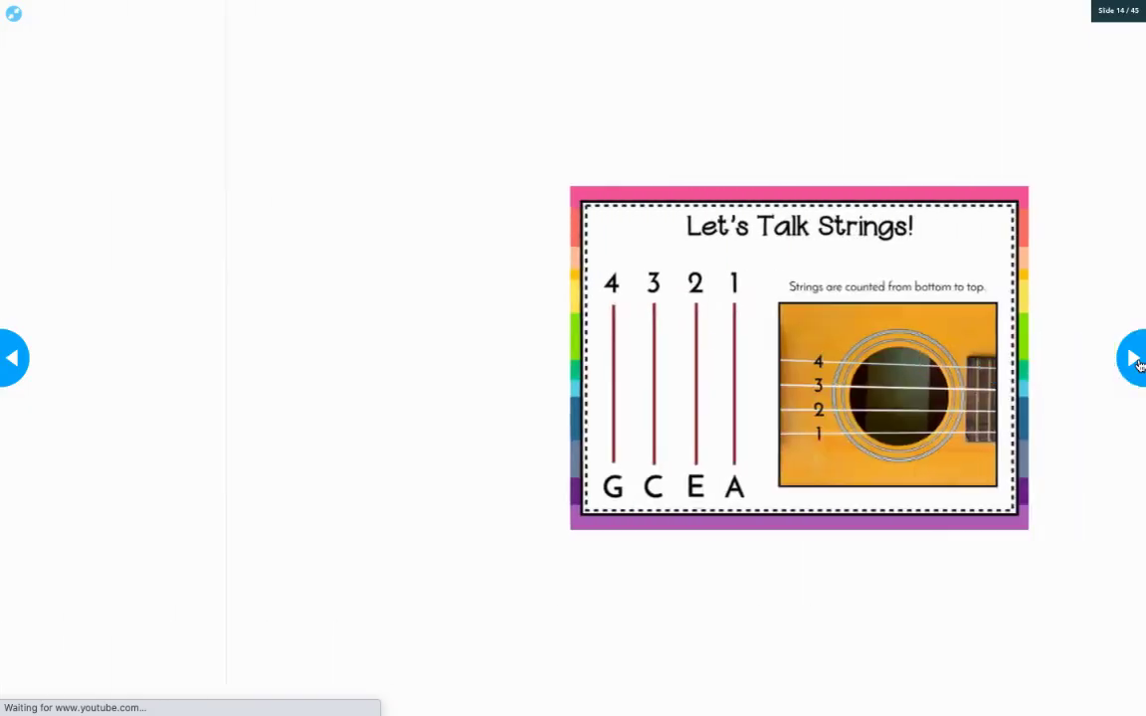
{"action": "left_click", "coordinate": [1138, 364]}
{"action": "key", "text": "Escape"}
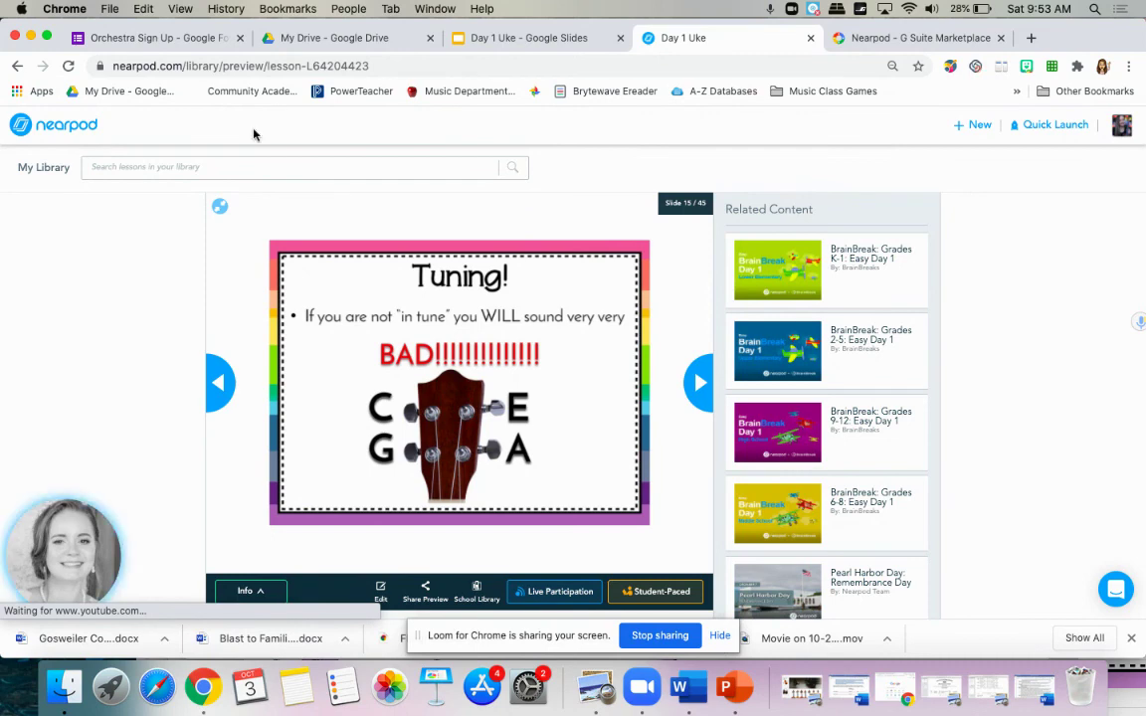
{"action": "left_click", "coordinate": [505, 38]}
{"action": "left_click", "coordinate": [675, 40]}
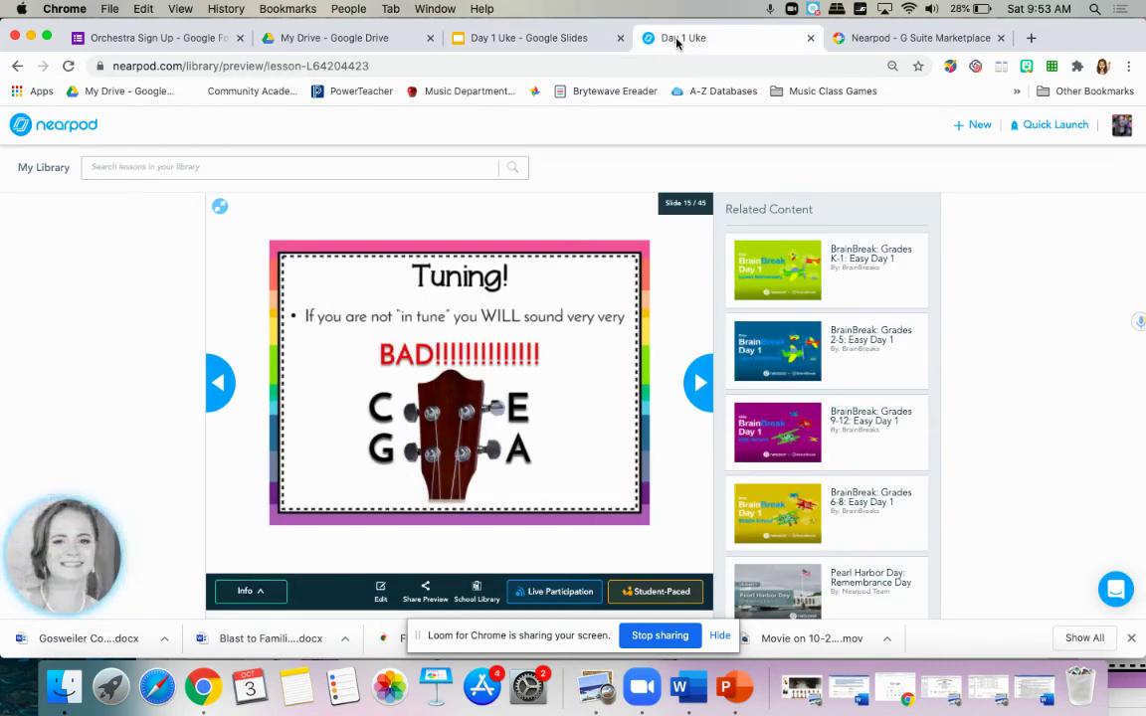